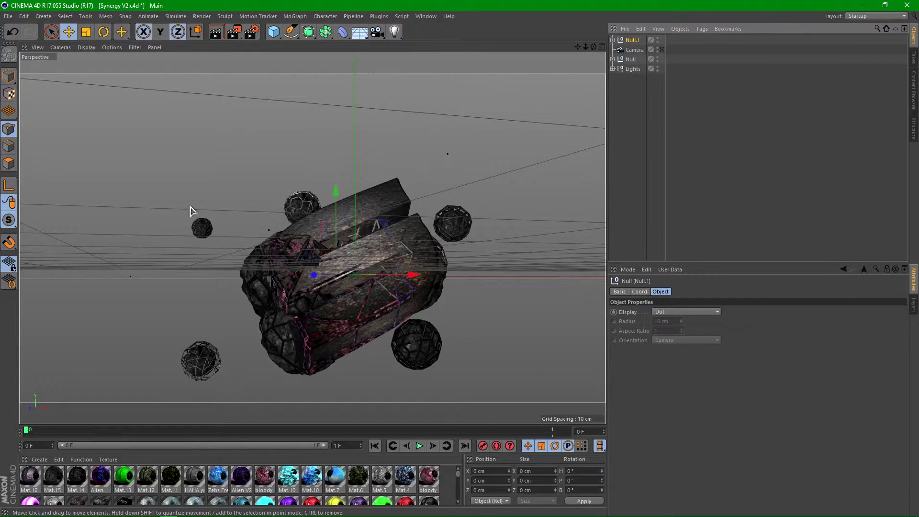
Add a Reeper 2.0 object from Plugins, in Coiled Rope mode with 50 coils and 3 strands
{"action": "left_click", "coordinate": [662, 50]}
{"action": "left_click_drag", "start_coordinate": [228, 229], "coordinate": [395, 246], "text": "alt"}
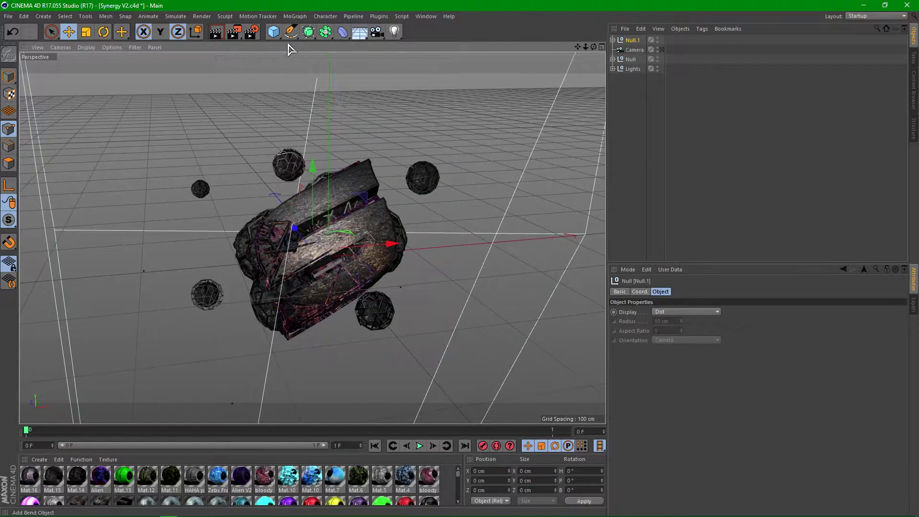
{"action": "left_click", "coordinate": [383, 17]}
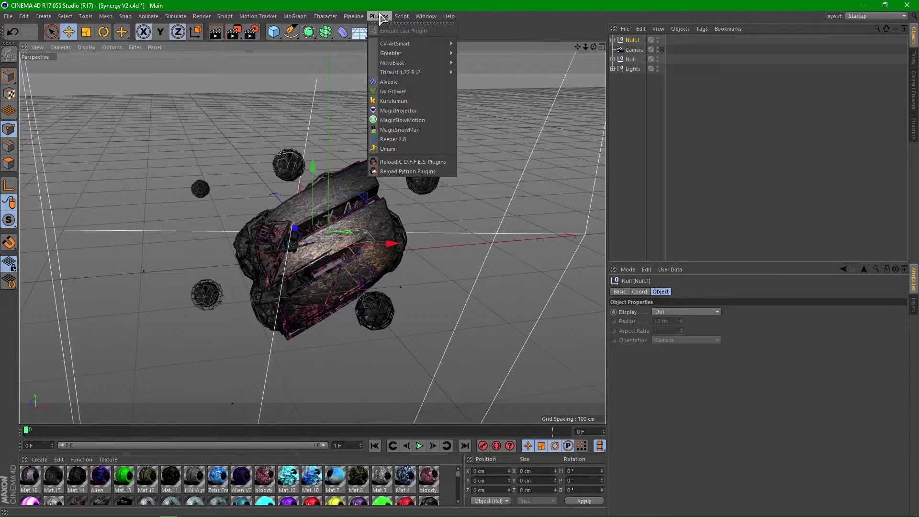
{"action": "left_click", "coordinate": [394, 140]}
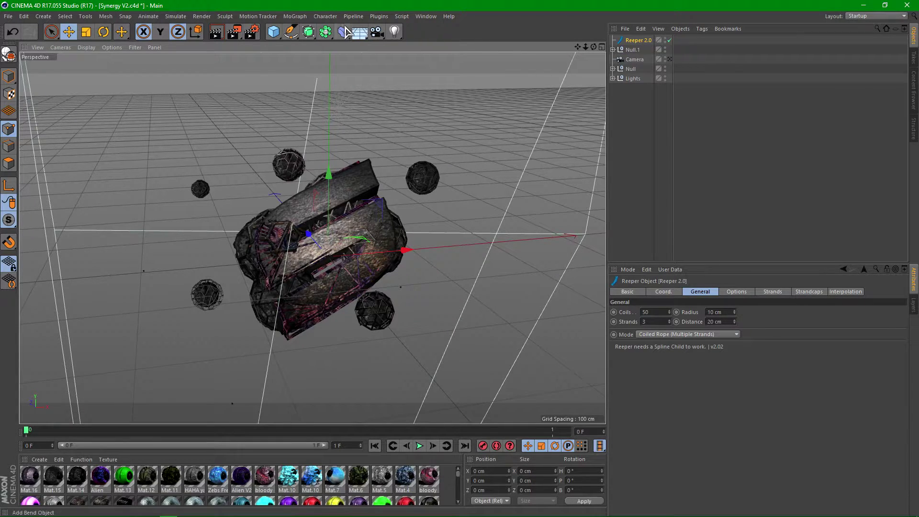
{"action": "left_click_drag", "start_coordinate": [258, 229], "coordinate": [330, 226], "text": "alt"}
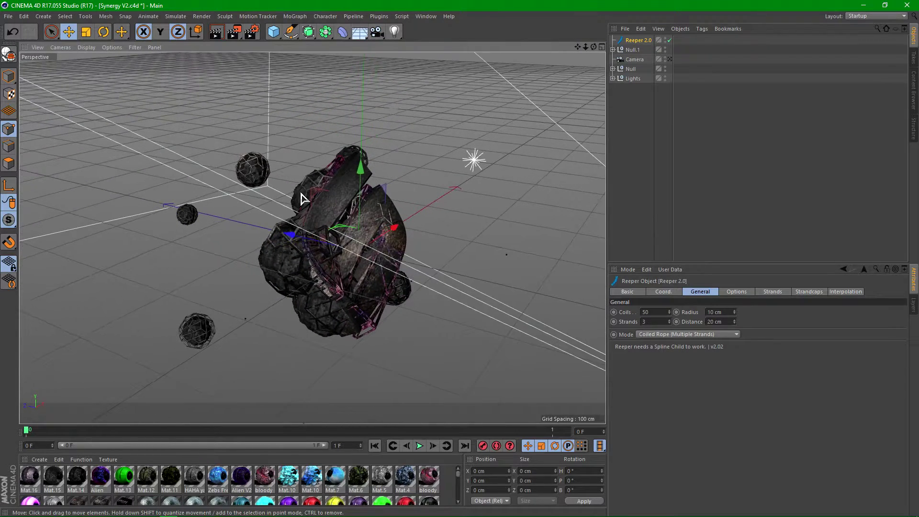
Switch to the freehand Sketch spline tool from the Pen flyout
{"action": "left_click", "coordinate": [289, 32]}
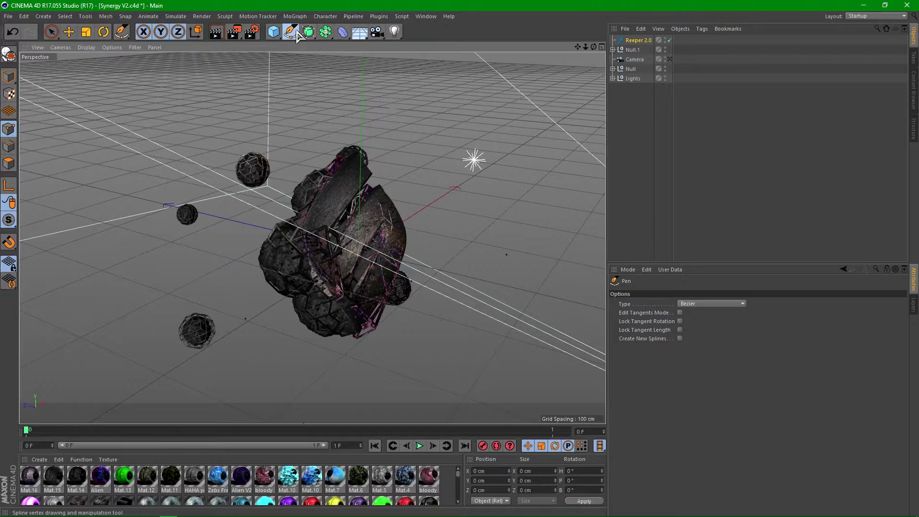
{"action": "left_click", "coordinate": [297, 36]}
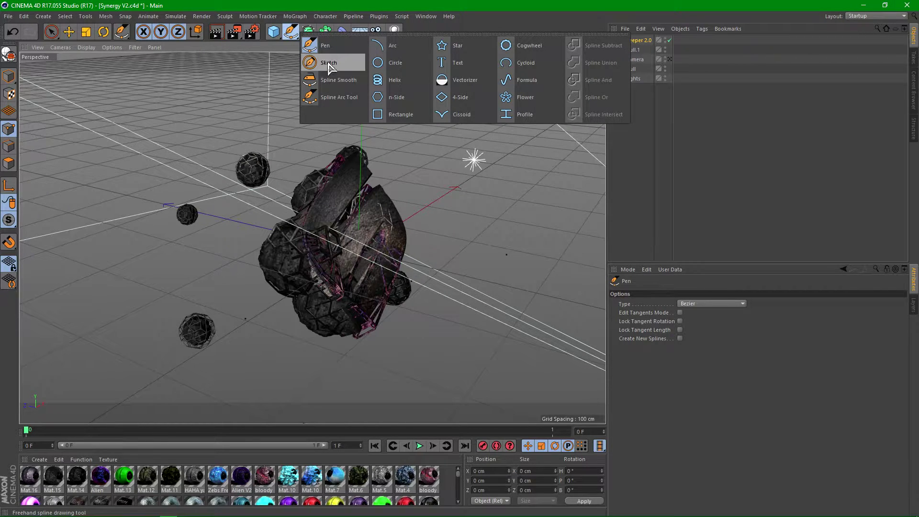
{"action": "left_click", "coordinate": [290, 32]}
{"action": "left_click", "coordinate": [321, 62]}
{"action": "mouse_move", "coordinate": [293, 262]}
{"action": "left_mouse_down", "text": "alt"}
{"action": "mouse_move", "coordinate": [335, 225]}
{"action": "mouse_move", "coordinate": [203, 265]}
{"action": "left_mouse_up", "text": "alt"}
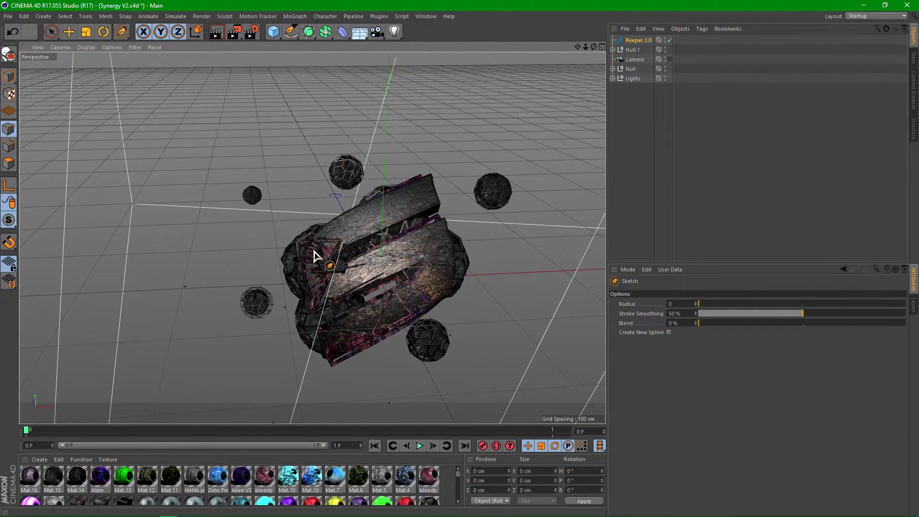
Sketch eight freehand curves radiating outward from the central object like tentacles
{"action": "left_click_drag", "start_coordinate": [294, 255], "coordinate": [215, 51]}
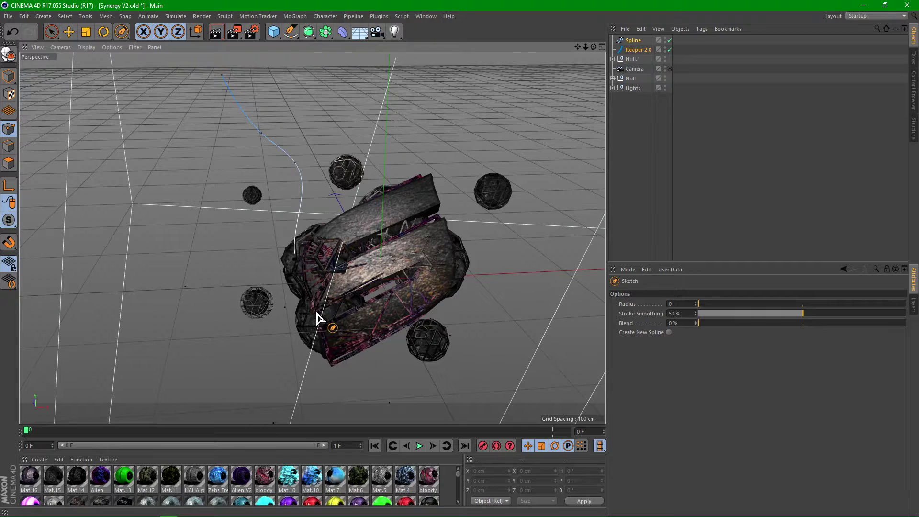
{"action": "mouse_move", "coordinate": [318, 322]}
{"action": "left_mouse_down"}
{"action": "mouse_move", "coordinate": [229, 330]}
{"action": "mouse_move", "coordinate": [185, 471]}
{"action": "left_mouse_up"}
{"action": "mouse_move", "coordinate": [450, 335]}
{"action": "left_mouse_down"}
{"action": "mouse_move", "coordinate": [492, 344]}
{"action": "mouse_move", "coordinate": [607, 380]}
{"action": "left_mouse_up"}
{"action": "mouse_move", "coordinate": [430, 223]}
{"action": "left_mouse_down"}
{"action": "mouse_move", "coordinate": [451, 176]}
{"action": "mouse_move", "coordinate": [589, 72]}
{"action": "left_mouse_up"}
{"action": "left_click_drag", "start_coordinate": [344, 359], "coordinate": [277, 421]}
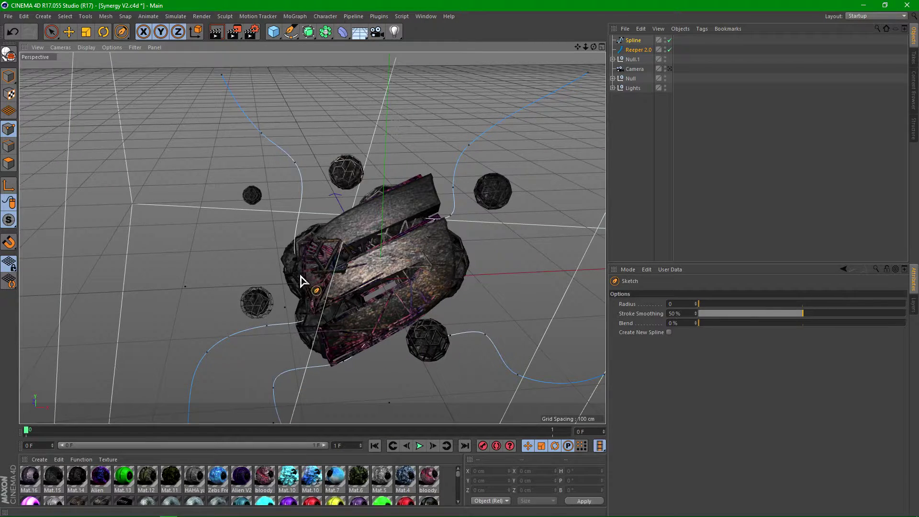
{"action": "mouse_move", "coordinate": [302, 280]}
{"action": "left_mouse_down"}
{"action": "mouse_move", "coordinate": [132, 281]}
{"action": "mouse_move", "coordinate": [86, 259]}
{"action": "left_mouse_up"}
{"action": "mouse_move", "coordinate": [384, 174]}
{"action": "left_mouse_down"}
{"action": "mouse_move", "coordinate": [408, 164]}
{"action": "mouse_move", "coordinate": [352, 57]}
{"action": "left_mouse_up"}
{"action": "mouse_move", "coordinate": [461, 260]}
{"action": "left_mouse_down"}
{"action": "mouse_move", "coordinate": [519, 248]}
{"action": "mouse_move", "coordinate": [605, 330]}
{"action": "left_mouse_up"}
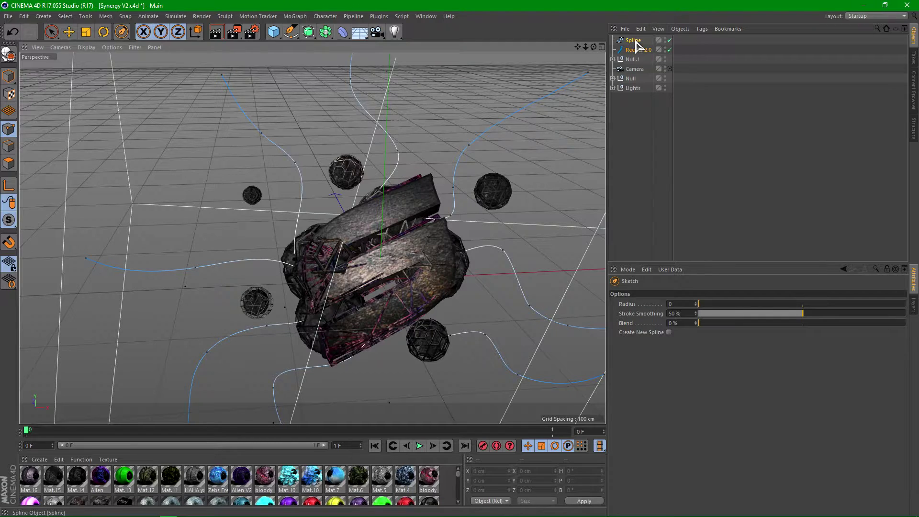
Select the new Spline in the Object Manager to show its properties
{"action": "left_click_drag", "start_coordinate": [639, 41], "coordinate": [636, 60]}
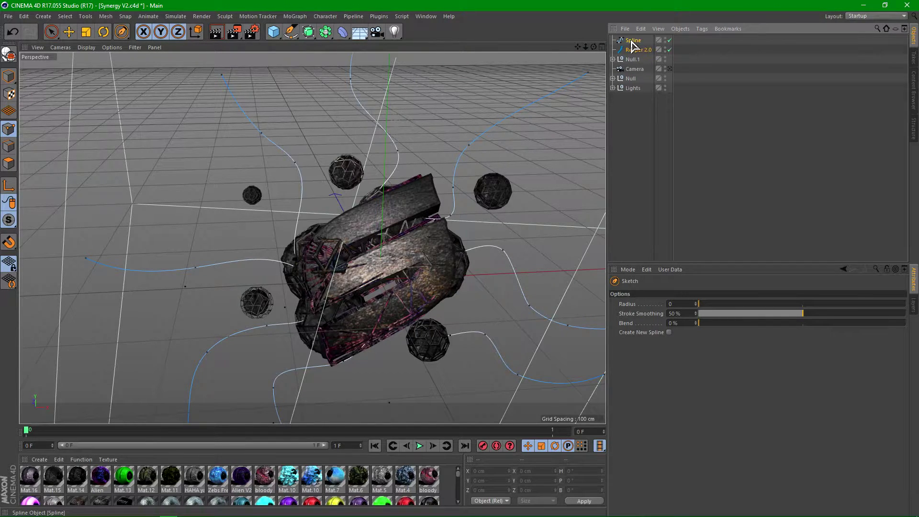
{"action": "left_click", "coordinate": [636, 49]}
{"action": "left_click", "coordinate": [634, 41]}
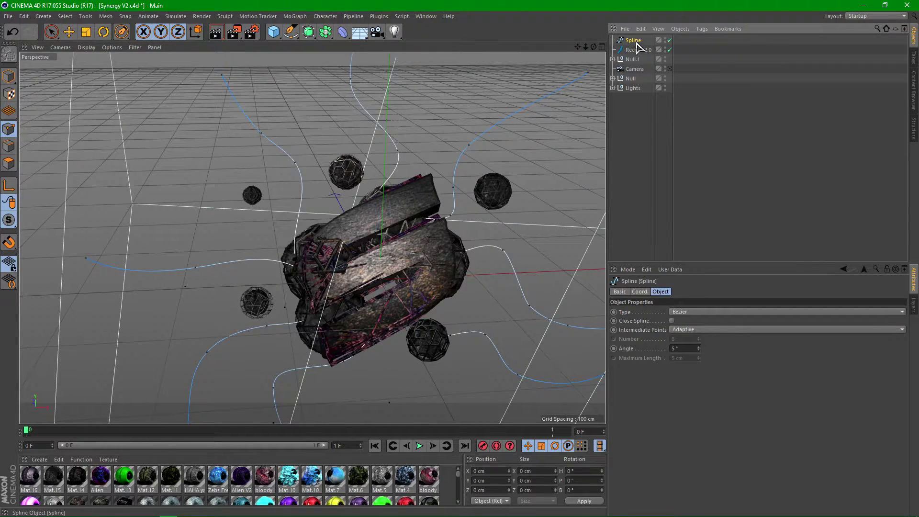
Parent the Spline under Reeper 2.0 and set Coils 10, Strands 1, Radius 6 cm, Distance 10 cm
{"action": "left_click_drag", "start_coordinate": [640, 52], "coordinate": [639, 50]}
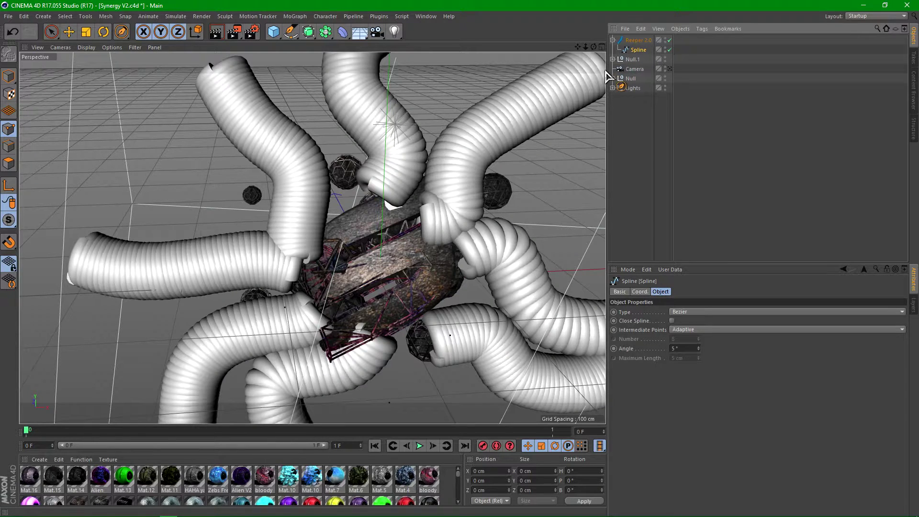
{"action": "left_click", "coordinate": [639, 41]}
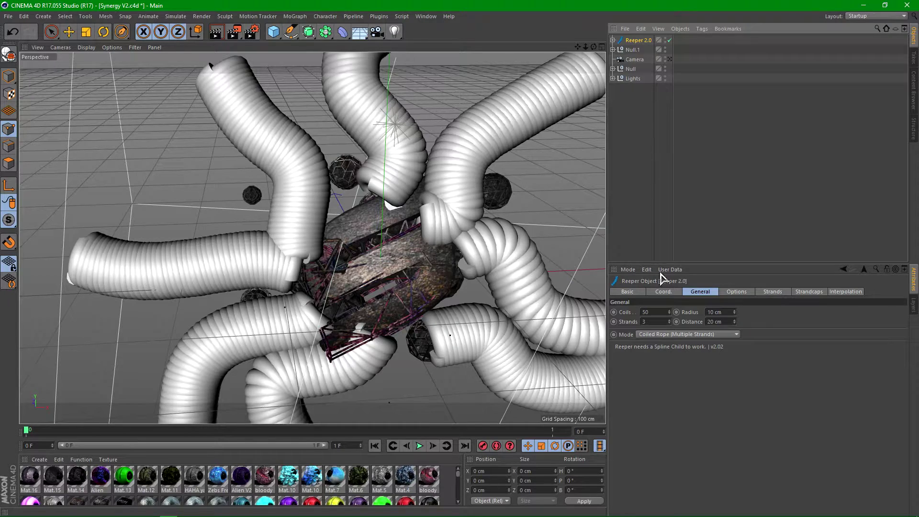
{"action": "left_click_drag", "start_coordinate": [669, 314], "coordinate": [668, 361]}
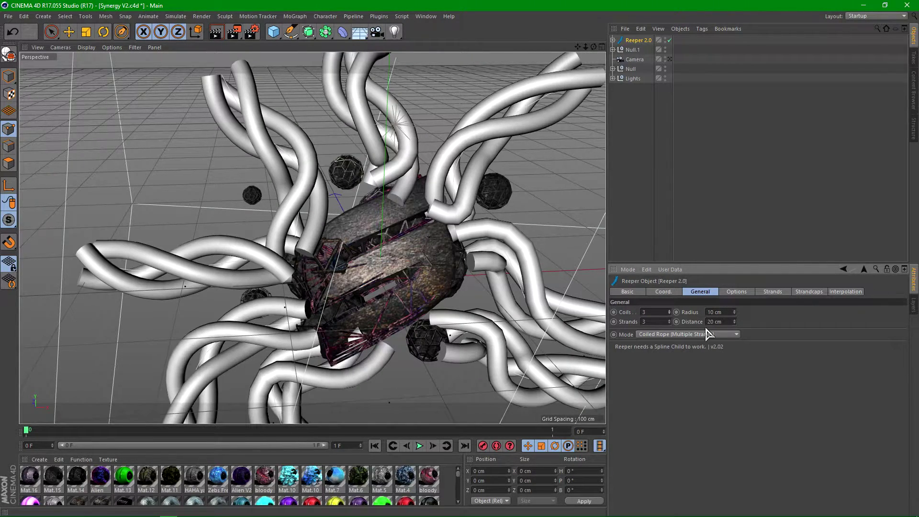
{"action": "left_click_drag", "start_coordinate": [668, 313], "coordinate": [669, 324]}
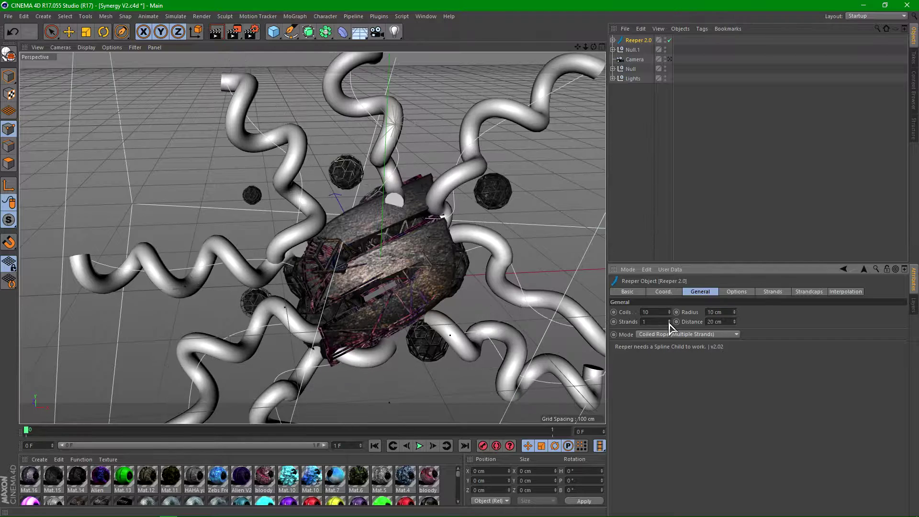
{"action": "mouse_move", "coordinate": [734, 323]}
{"action": "left_mouse_down"}
{"action": "mouse_move", "coordinate": [735, 332]}
{"action": "mouse_move", "coordinate": [736, 314]}
{"action": "left_mouse_up"}
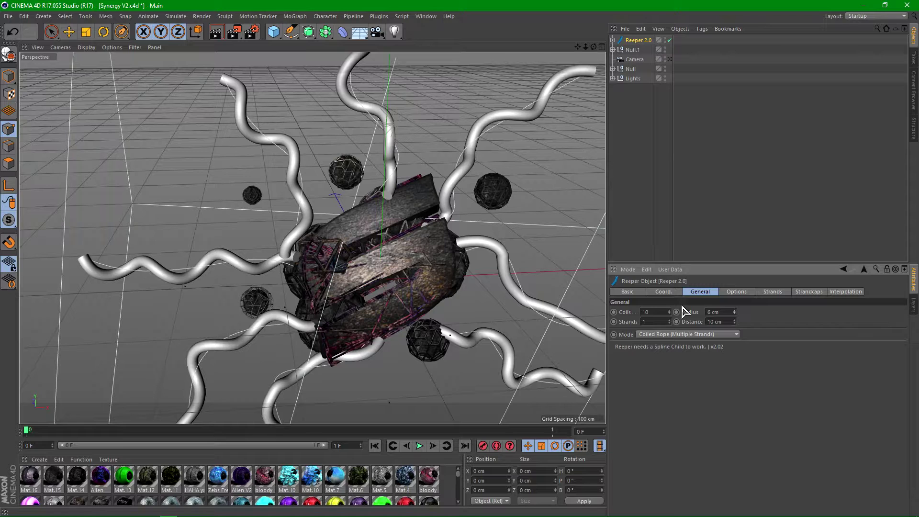
{"action": "left_click_drag", "start_coordinate": [478, 158], "coordinate": [564, 156], "text": "alt"}
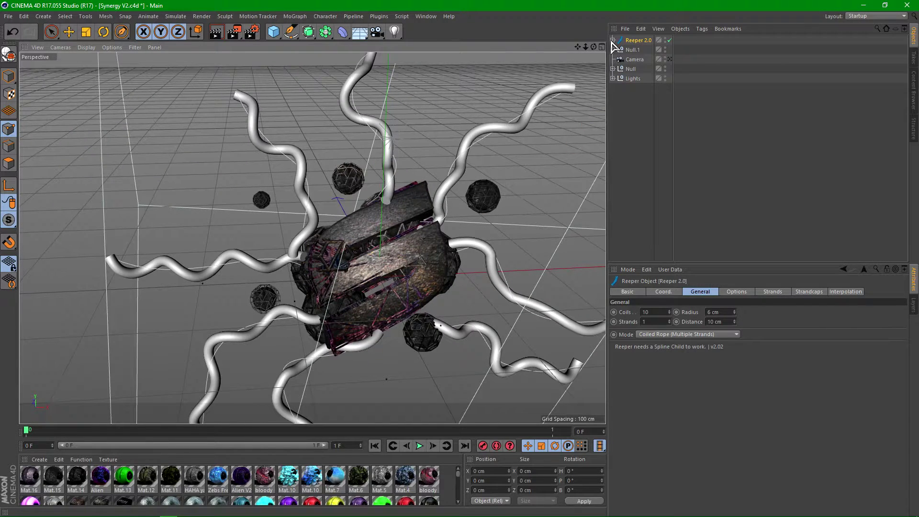
Nudge the central textured object down and scale it to about 94 %
{"action": "left_click", "coordinate": [68, 31]}
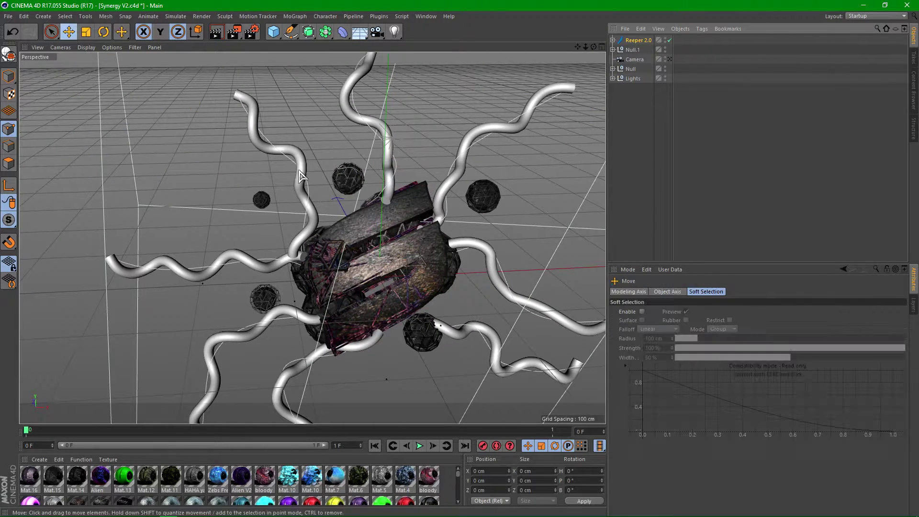
{"action": "left_click", "coordinate": [376, 235]}
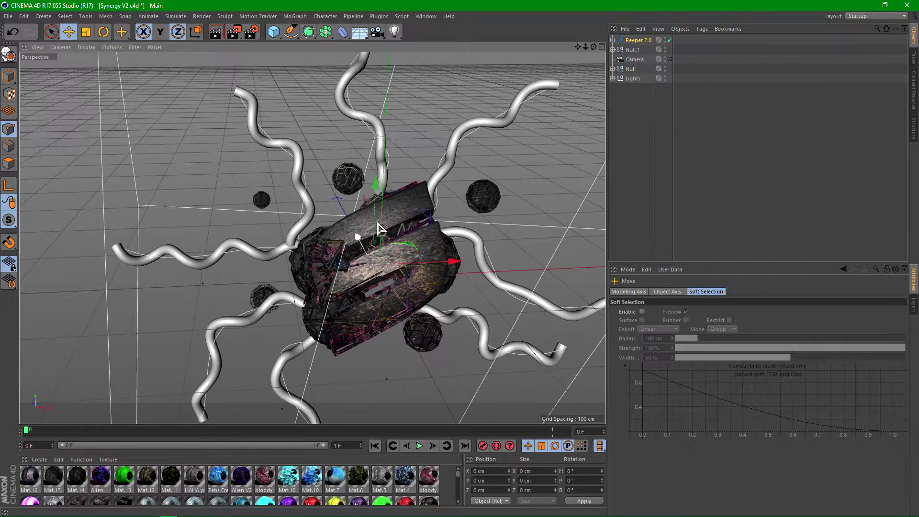
{"action": "left_click_drag", "start_coordinate": [381, 193], "coordinate": [382, 201]}
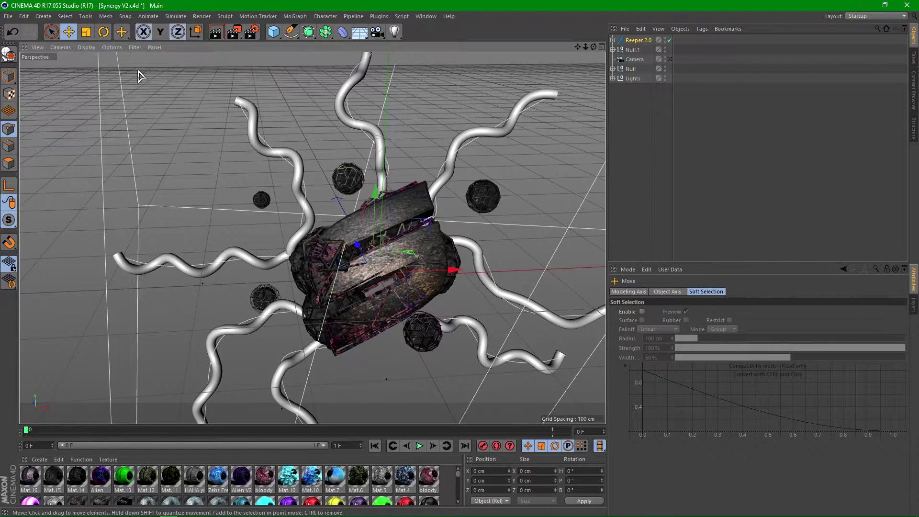
{"action": "left_click", "coordinate": [86, 32]}
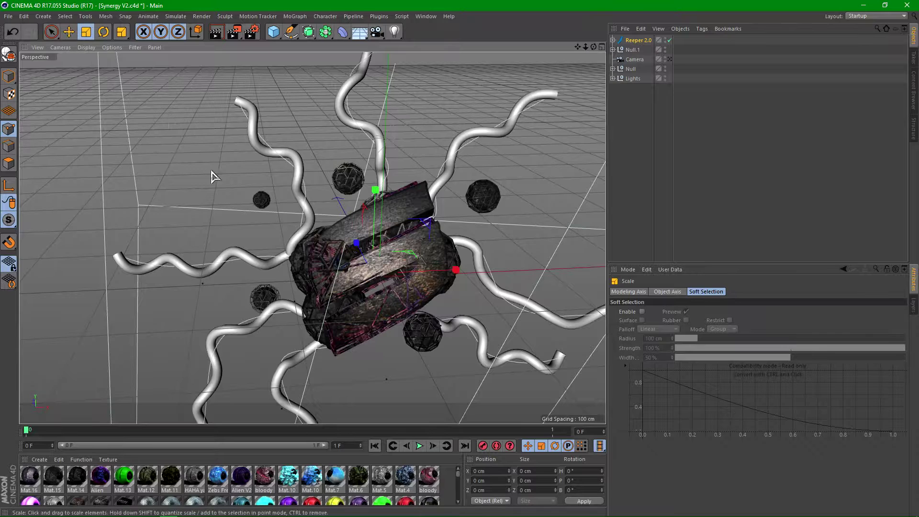
{"action": "left_click_drag", "start_coordinate": [432, 223], "coordinate": [402, 227]}
{"action": "left_click", "coordinate": [69, 31]}
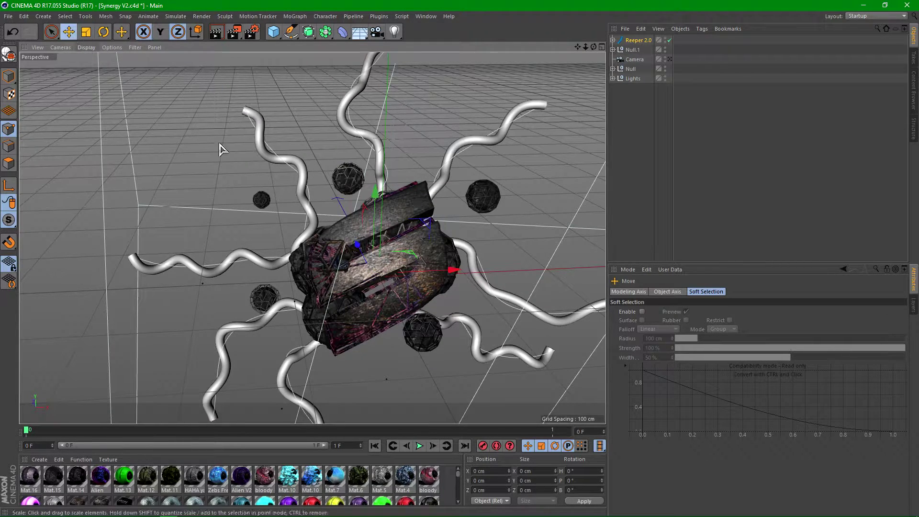
Enlarge the Material Manager to display the full material library
{"action": "left_click_drag", "start_coordinate": [252, 261], "coordinate": [485, 216], "text": "alt"}
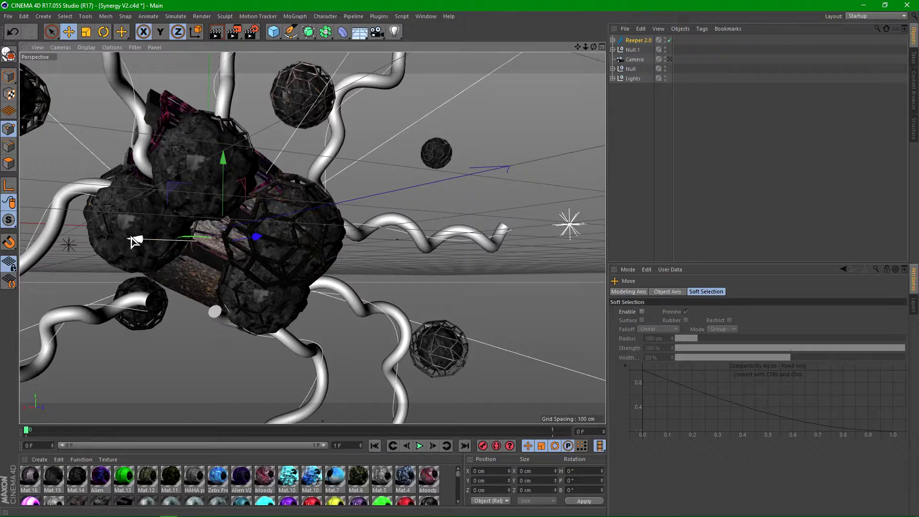
{"action": "left_click_drag", "start_coordinate": [439, 245], "coordinate": [175, 285], "text": "alt"}
{"action": "left_click_drag", "start_coordinate": [437, 212], "coordinate": [416, 199], "text": "alt"}
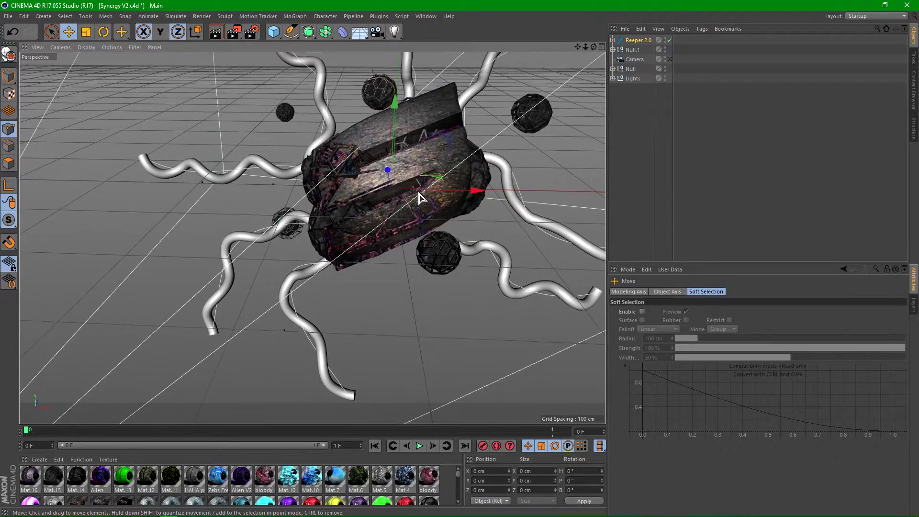
{"action": "left_click_drag", "start_coordinate": [329, 196], "coordinate": [281, 178], "text": "alt"}
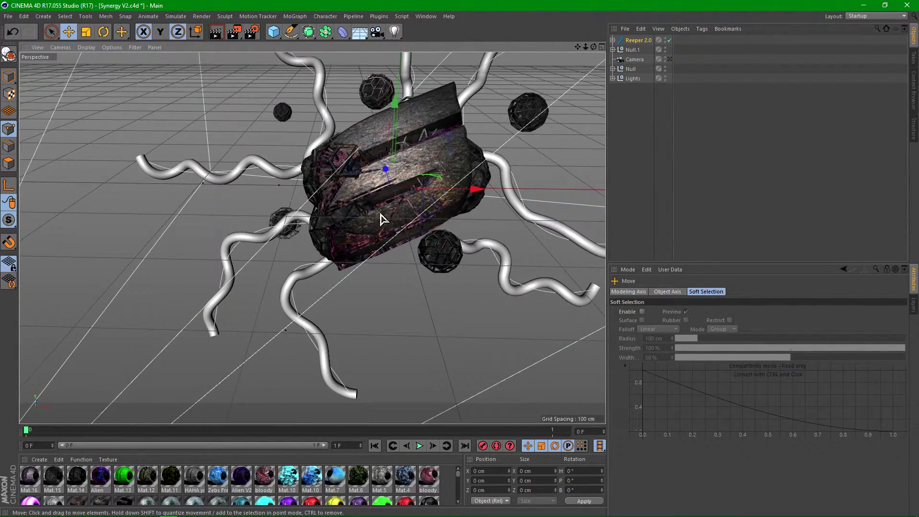
{"action": "scroll", "coordinate": [374, 184], "scroll_direction": "up", "scroll_amount": 2}
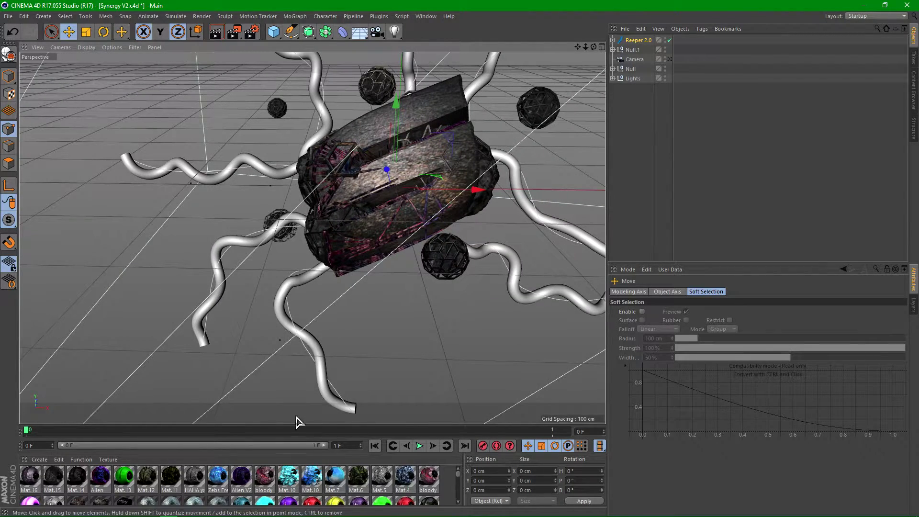
{"action": "left_click_drag", "start_coordinate": [237, 425], "coordinate": [315, 196]}
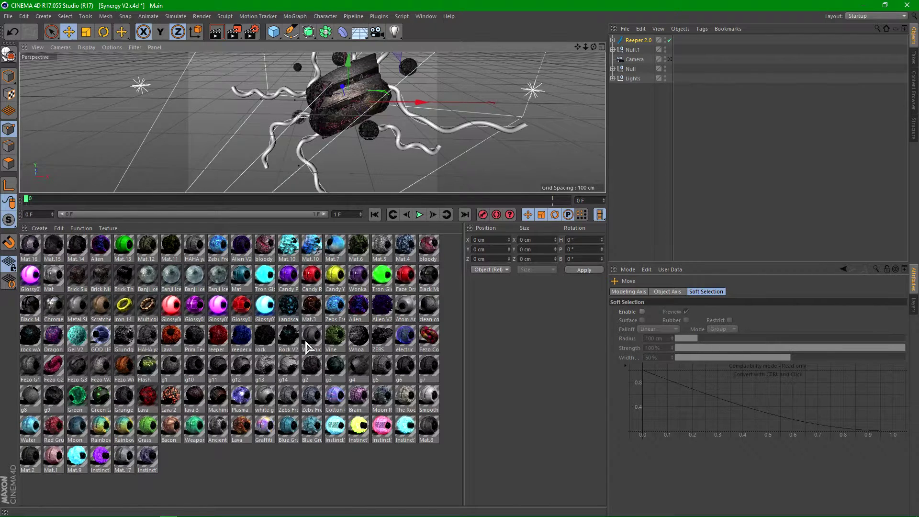
Apply the Dragon material to Reeper 2.0 with Cubic projection
{"action": "left_click", "coordinate": [55, 339]}
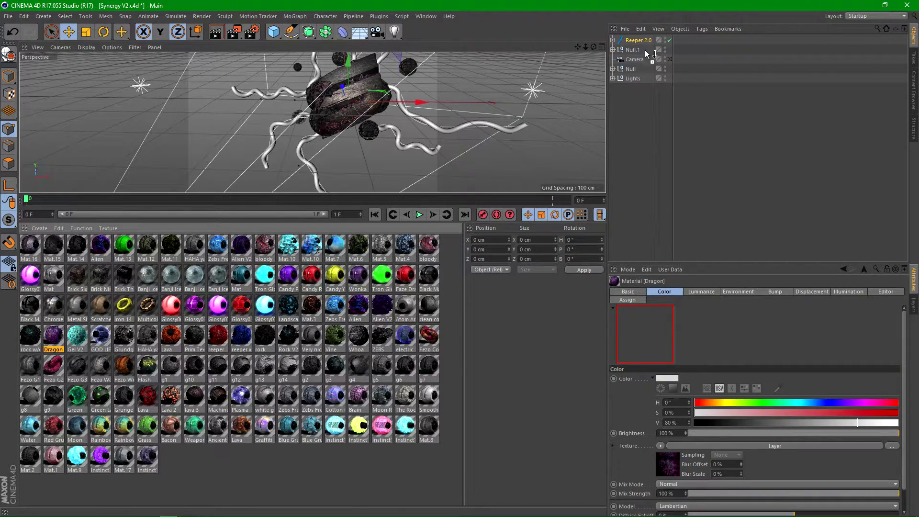
{"action": "left_click_drag", "start_coordinate": [639, 41], "coordinate": [639, 41]}
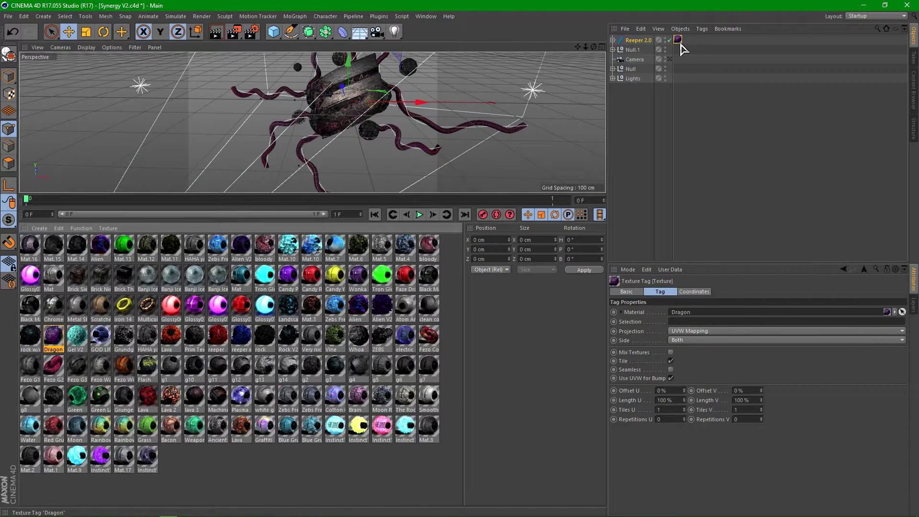
{"action": "left_click", "coordinate": [689, 330]}
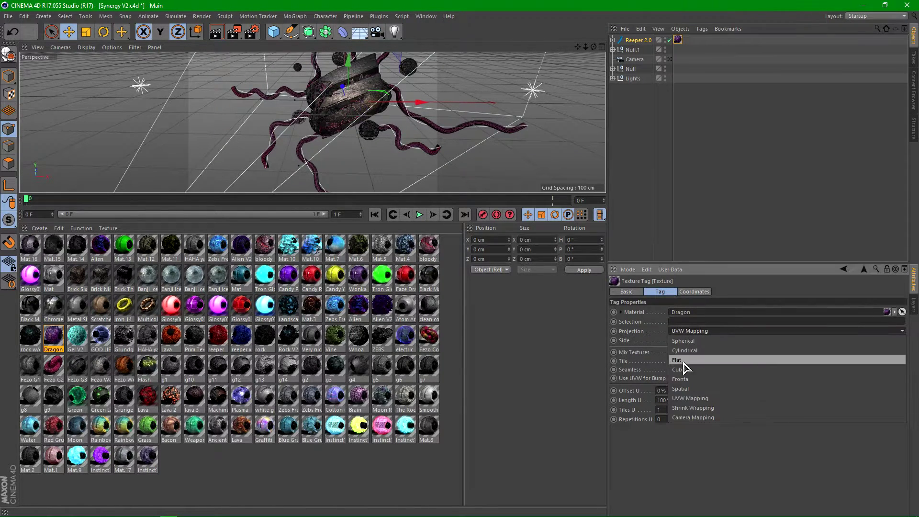
{"action": "left_click", "coordinate": [683, 373]}
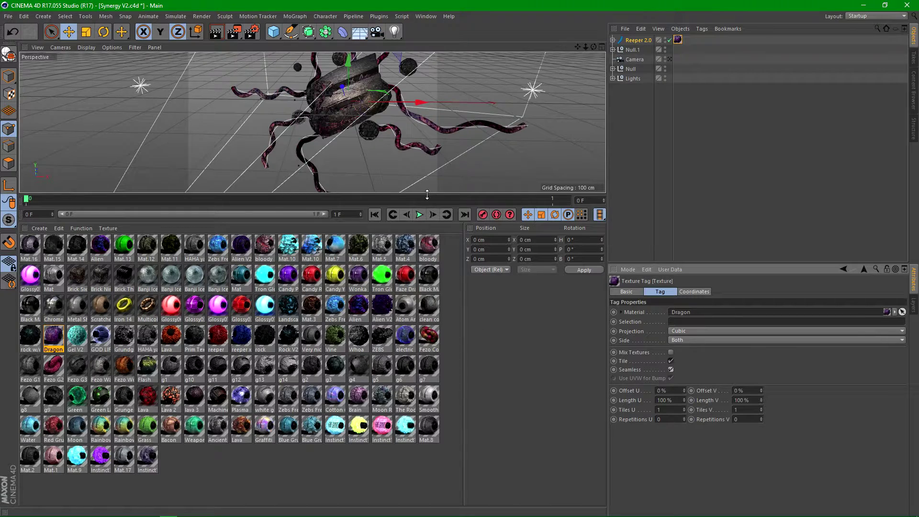
Restore the full-height viewport and inspect the textured tentacles
{"action": "left_click_drag", "start_coordinate": [426, 194], "coordinate": [427, 425]}
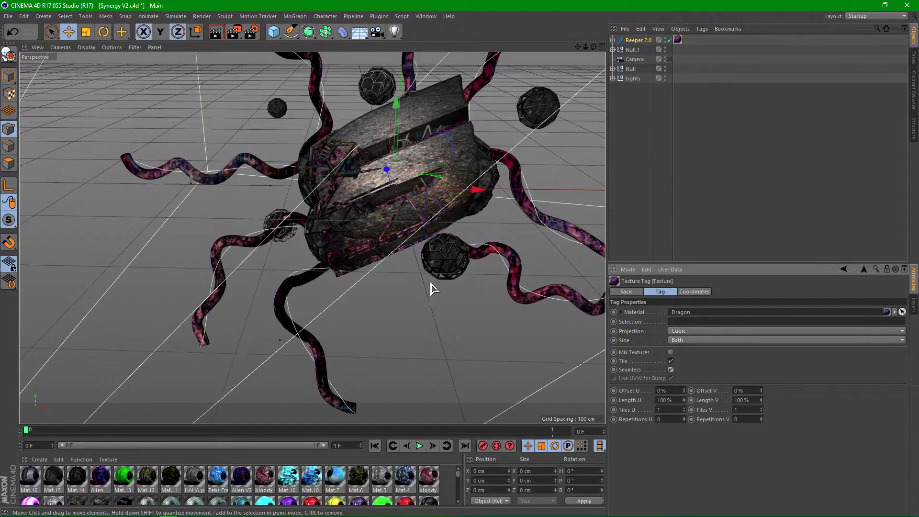
{"action": "scroll", "coordinate": [432, 289], "scroll_direction": "down", "scroll_amount": 2}
{"action": "scroll", "coordinate": [455, 176], "scroll_direction": "up", "scroll_amount": 1}
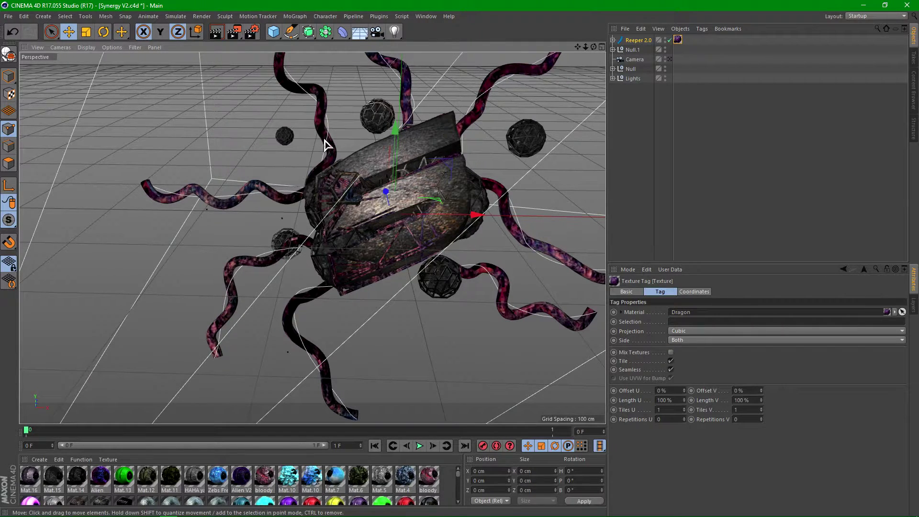
{"action": "left_click_drag", "start_coordinate": [454, 265], "coordinate": [443, 258], "text": "alt"}
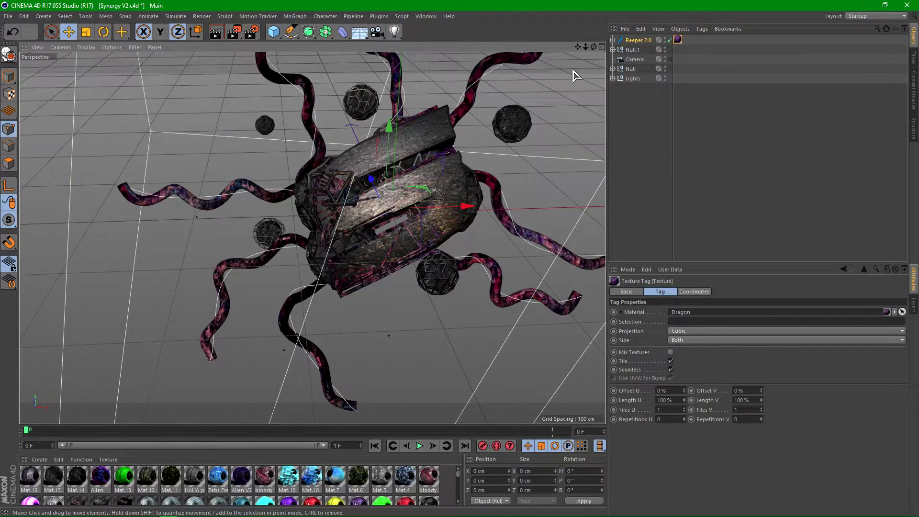
Paste a copy of Reeper 2.0 as Reeper 2 and nest it inside a new Atom Array
{"action": "key", "text": "ctrl+v"}
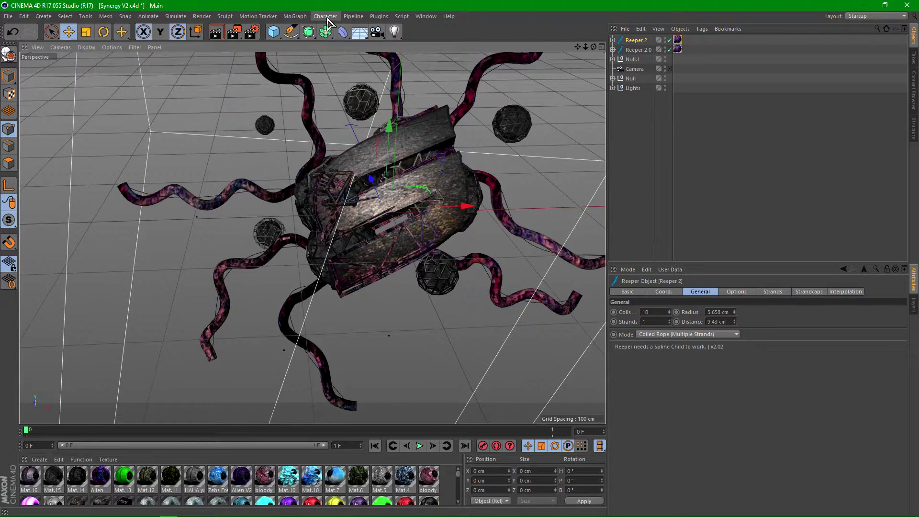
{"action": "left_click", "coordinate": [325, 32]}
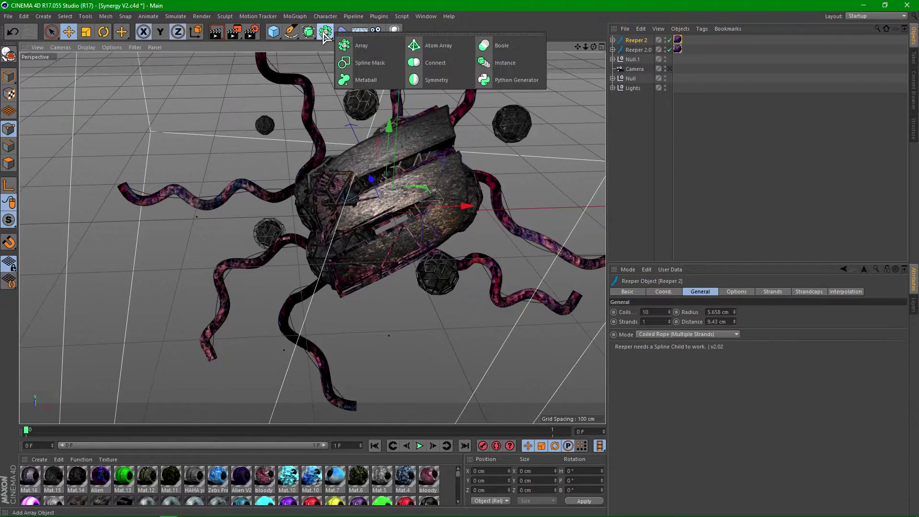
{"action": "left_click", "coordinate": [428, 46]}
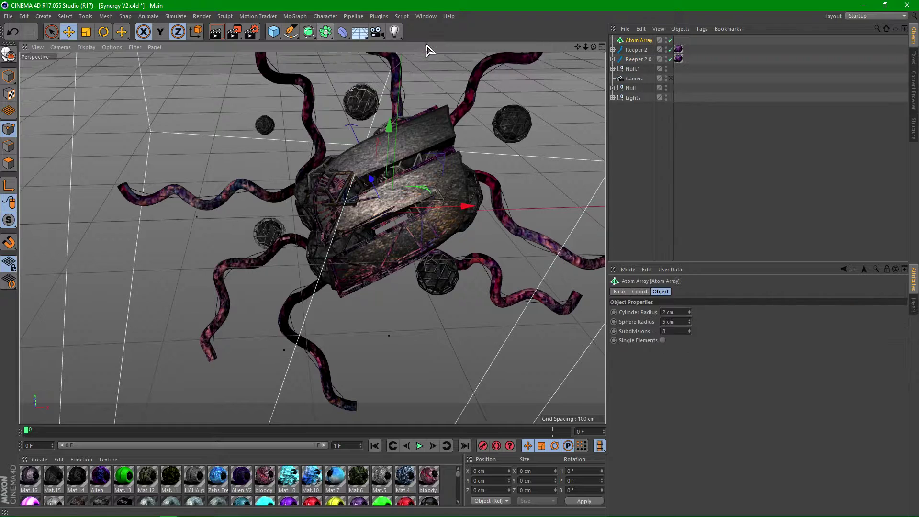
{"action": "left_click_drag", "start_coordinate": [638, 54], "coordinate": [646, 42]}
{"action": "left_click", "coordinate": [613, 40]}
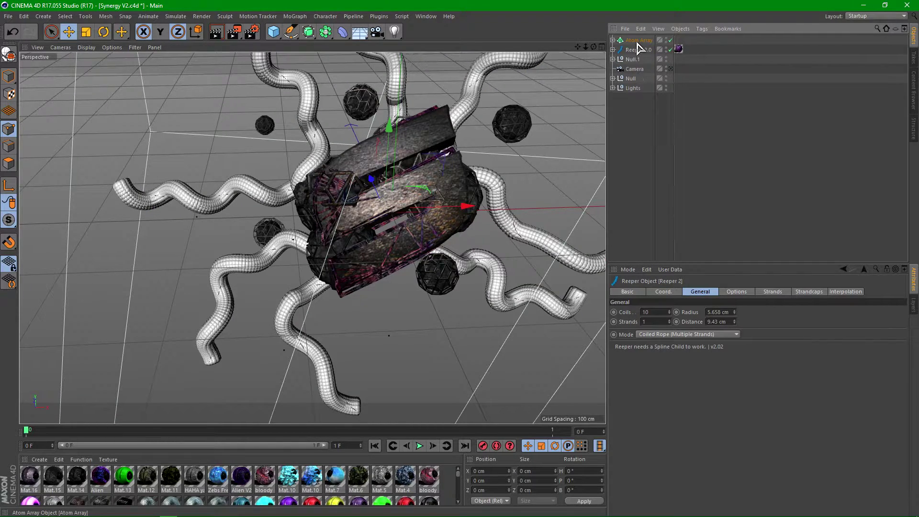
{"action": "left_click", "coordinate": [639, 41]}
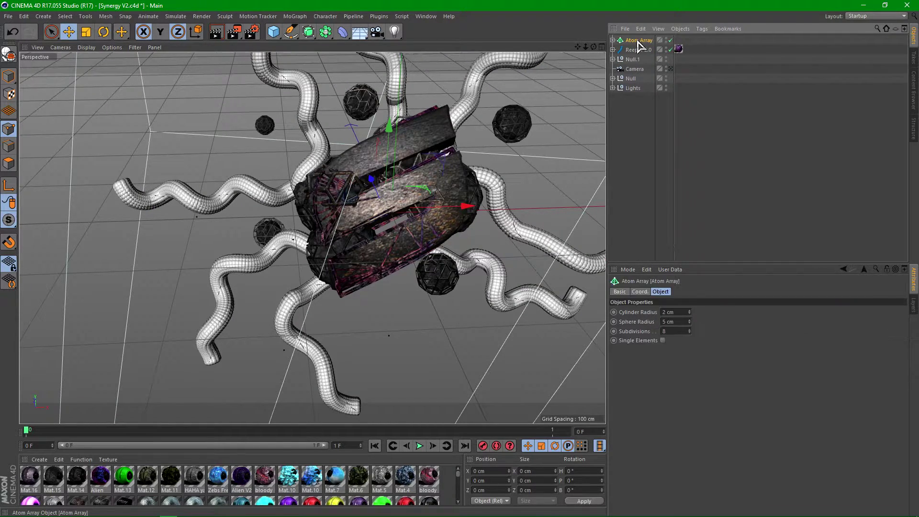
Set the Atom Array's sphere radius to 0.5 cm
{"action": "double_click", "coordinate": [668, 321]}
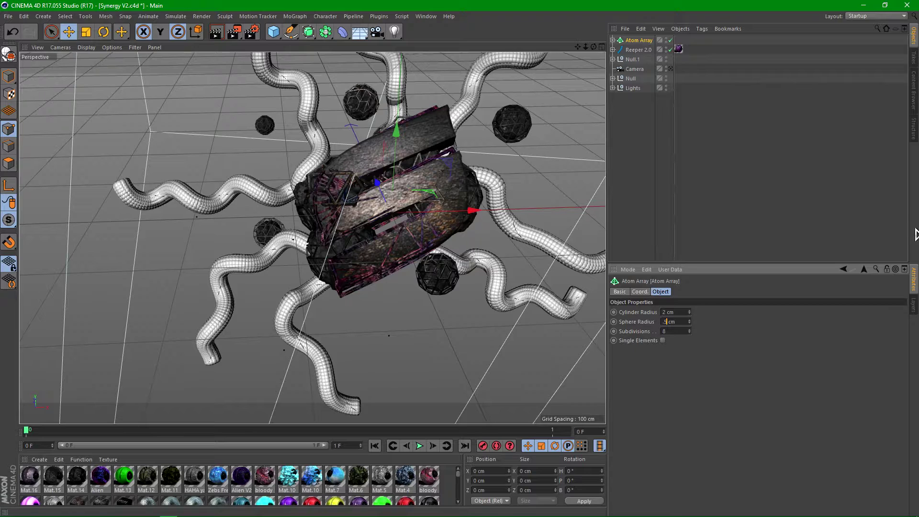
{"action": "type", "text": ".5"}
{"action": "key", "text": "Return"}
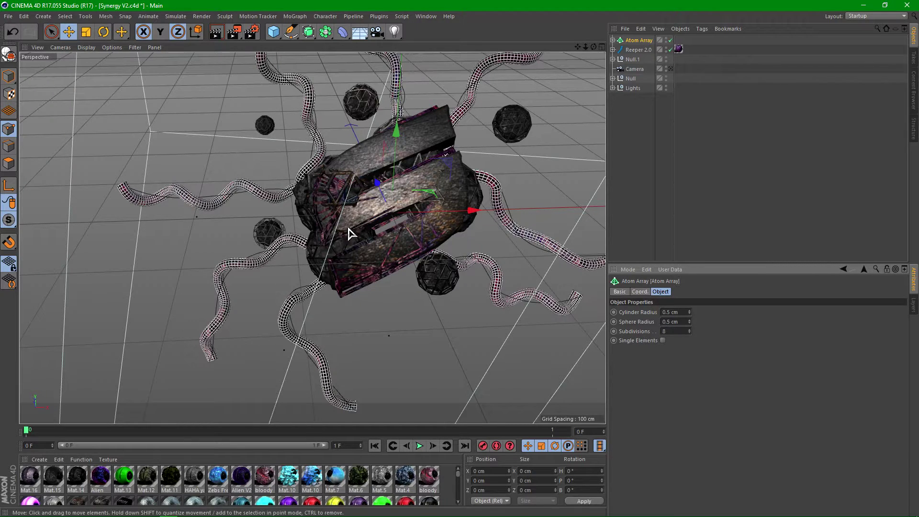
Orbit and zoom in to inspect the thin lattice strands wrapping the tentacles
{"action": "left_click_drag", "start_coordinate": [262, 252], "coordinate": [330, 222], "text": "alt"}
{"action": "scroll", "coordinate": [352, 210], "scroll_direction": "up", "scroll_amount": 2}
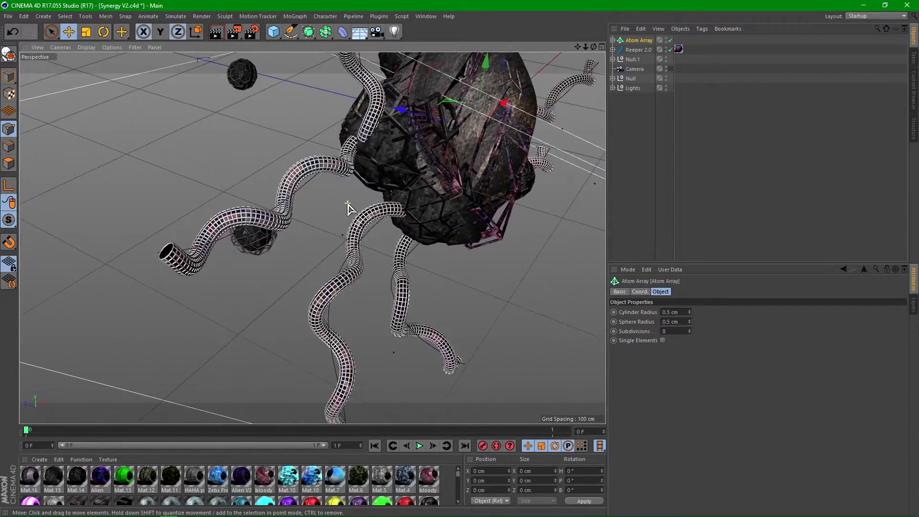
{"action": "scroll", "coordinate": [352, 208], "scroll_direction": "up", "scroll_amount": 2}
{"action": "scroll", "coordinate": [377, 250], "scroll_direction": "up", "scroll_amount": 2}
{"action": "scroll", "coordinate": [401, 240], "scroll_direction": "up", "scroll_amount": 3}
{"action": "scroll", "coordinate": [404, 219], "scroll_direction": "up", "scroll_amount": 2}
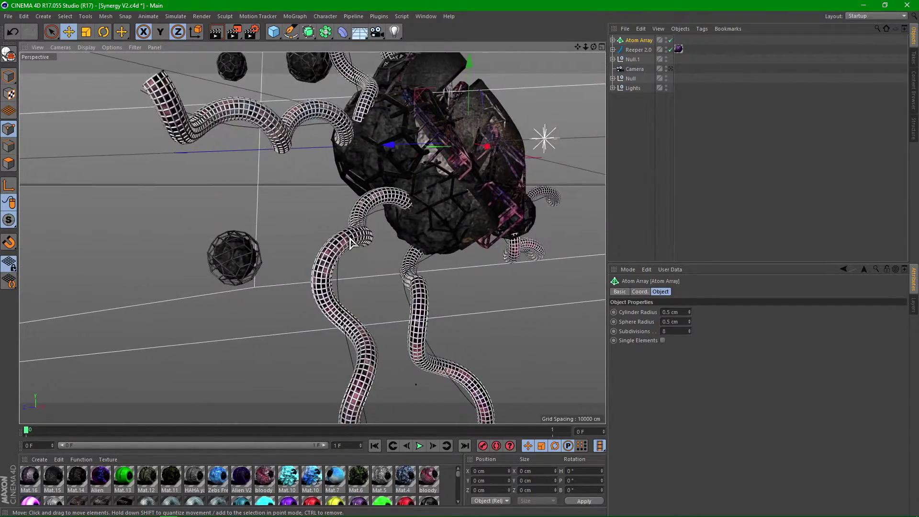
{"action": "scroll", "coordinate": [351, 242], "scroll_direction": "up", "scroll_amount": 6}
{"action": "scroll", "coordinate": [350, 241], "scroll_direction": "up", "scroll_amount": 2}
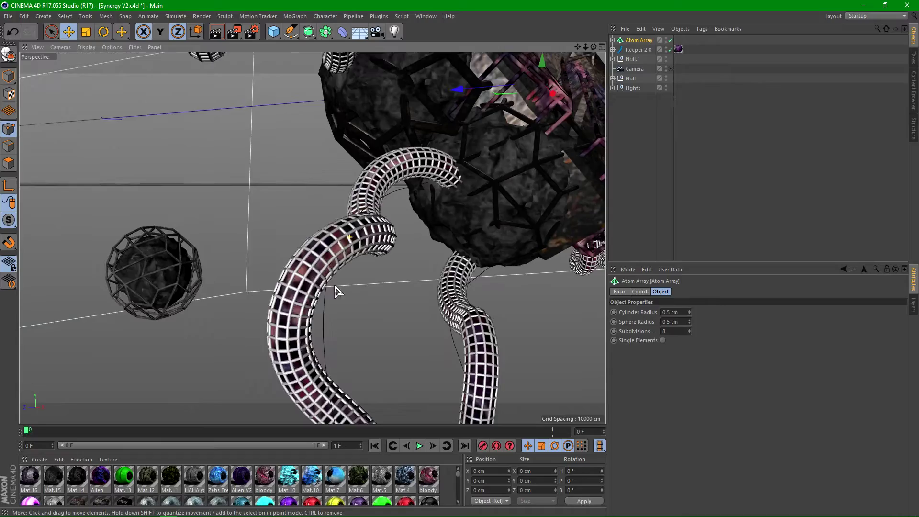
{"action": "mouse_move", "coordinate": [335, 289]}
{"action": "left_mouse_down", "text": "alt"}
{"action": "mouse_move", "coordinate": [435, 256]}
{"action": "mouse_move", "coordinate": [344, 293]}
{"action": "left_mouse_up", "text": "alt"}
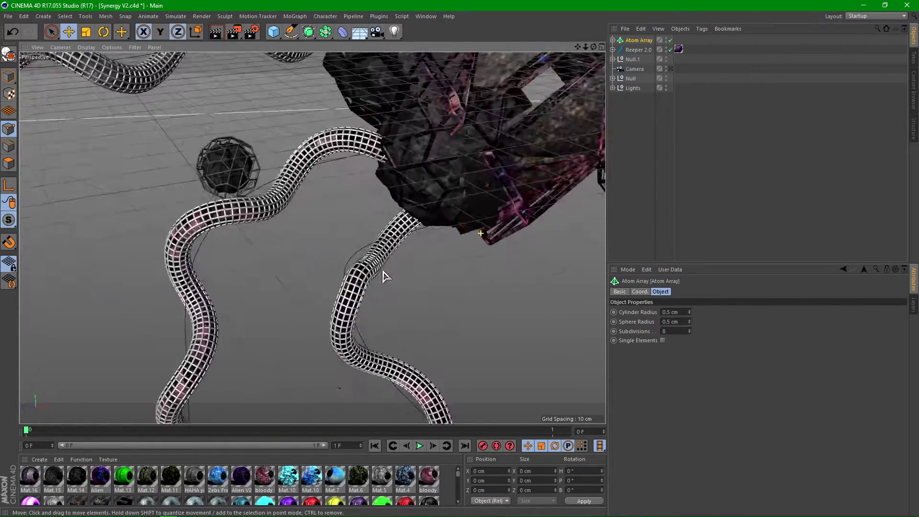
{"action": "scroll", "coordinate": [385, 276], "scroll_direction": "down", "scroll_amount": 5}
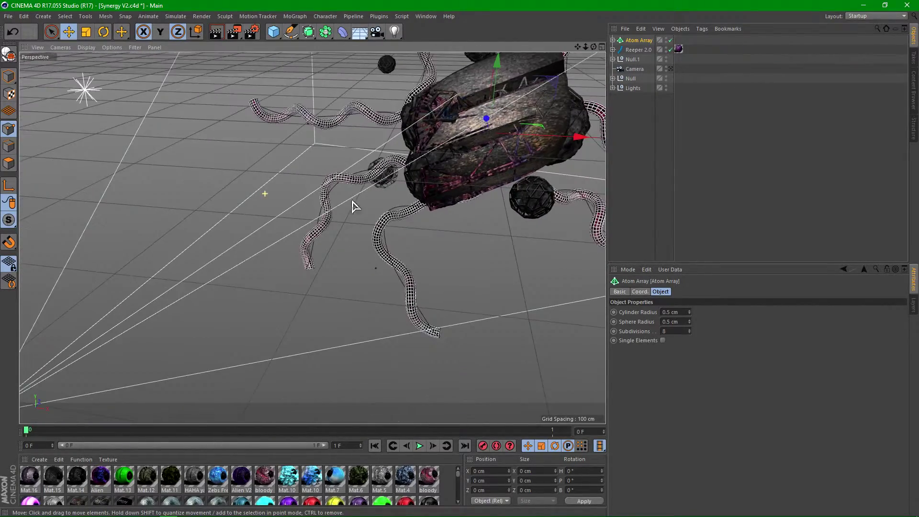
{"action": "left_click_drag", "start_coordinate": [493, 212], "coordinate": [342, 188], "text": "alt"}
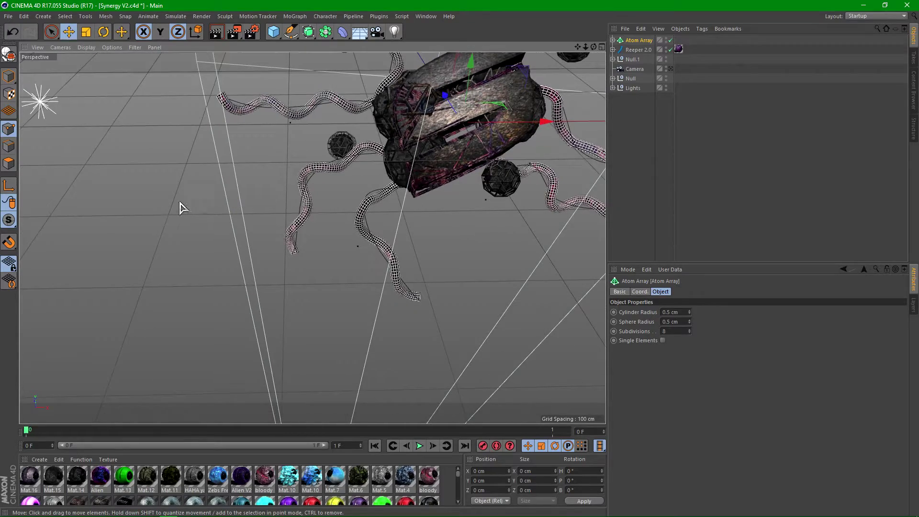
{"action": "scroll", "coordinate": [181, 207], "scroll_direction": "up", "scroll_amount": 5}
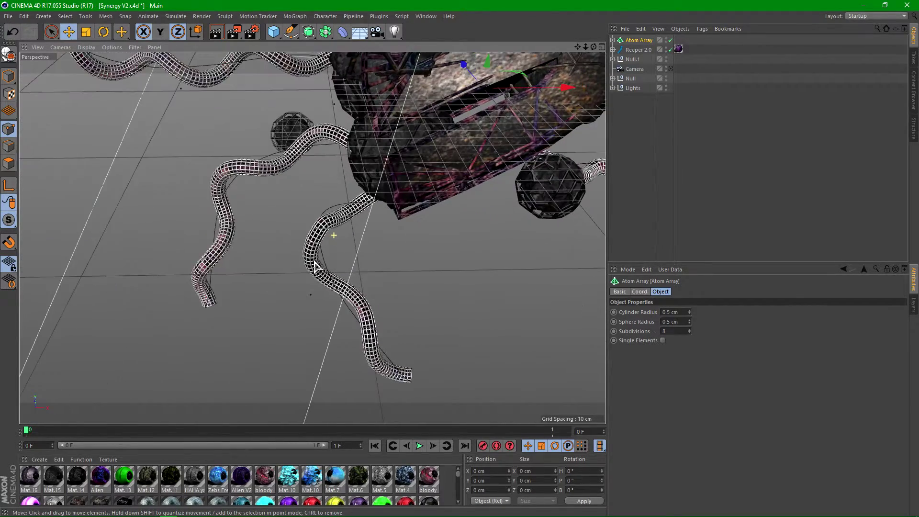
{"action": "left_click_drag", "start_coordinate": [315, 266], "coordinate": [475, 168], "text": "alt"}
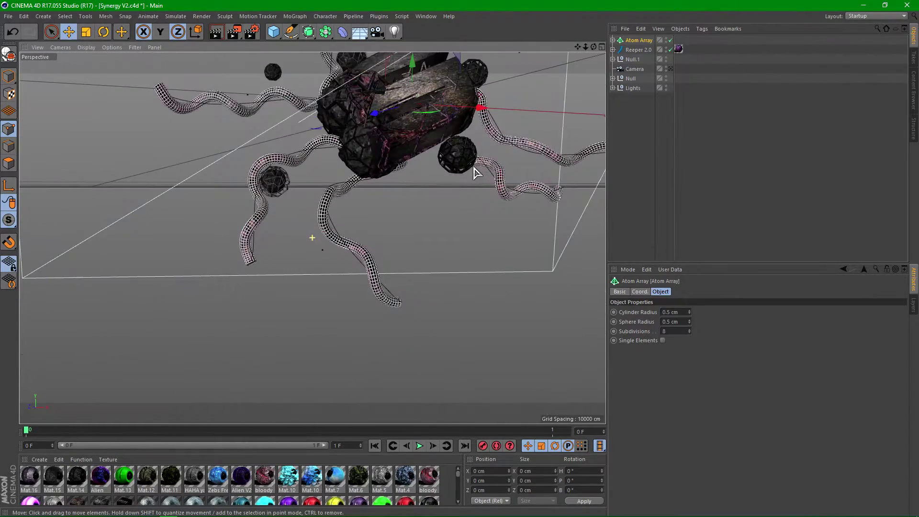
Set the Atom Array radii to 0.3 cm and enlarge the Material Manager again
{"action": "left_click", "coordinate": [670, 68]}
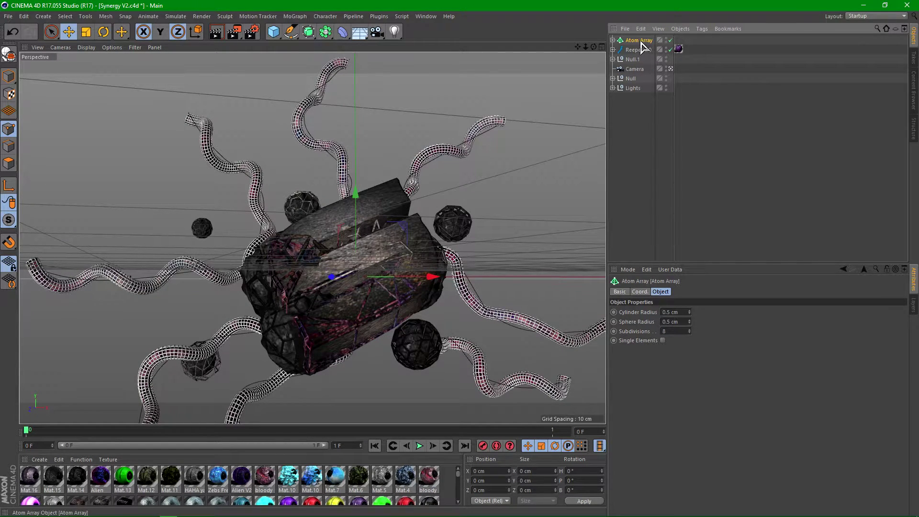
{"action": "left_click", "coordinate": [671, 321]}
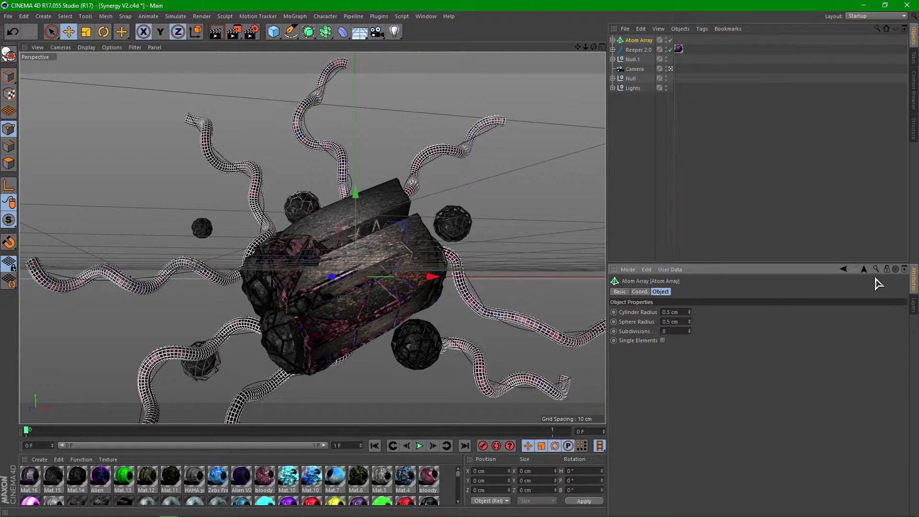
{"action": "key", "text": "ctrl+z"}
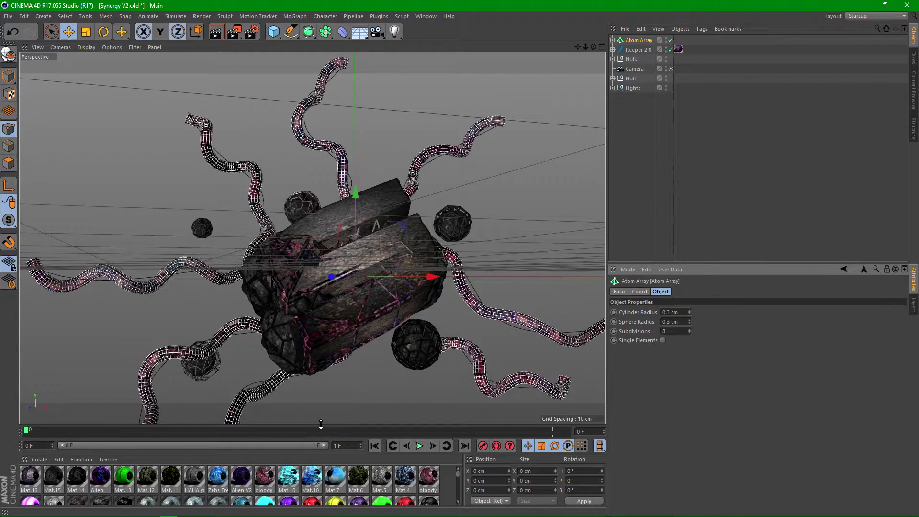
{"action": "left_click_drag", "start_coordinate": [321, 424], "coordinate": [353, 328]}
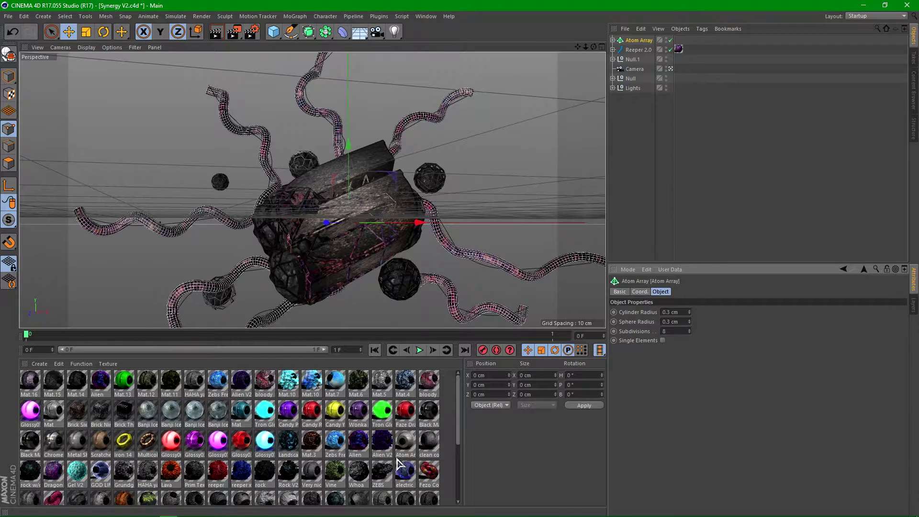
Apply the clean concrete material to the Atom Array with Cubic projection
{"action": "left_click", "coordinate": [429, 445]}
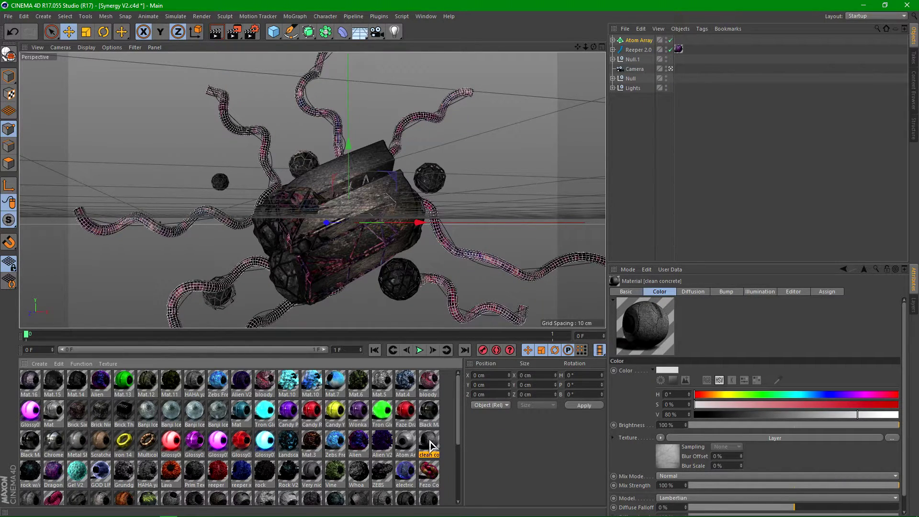
{"action": "left_click_drag", "start_coordinate": [639, 47], "coordinate": [638, 40]}
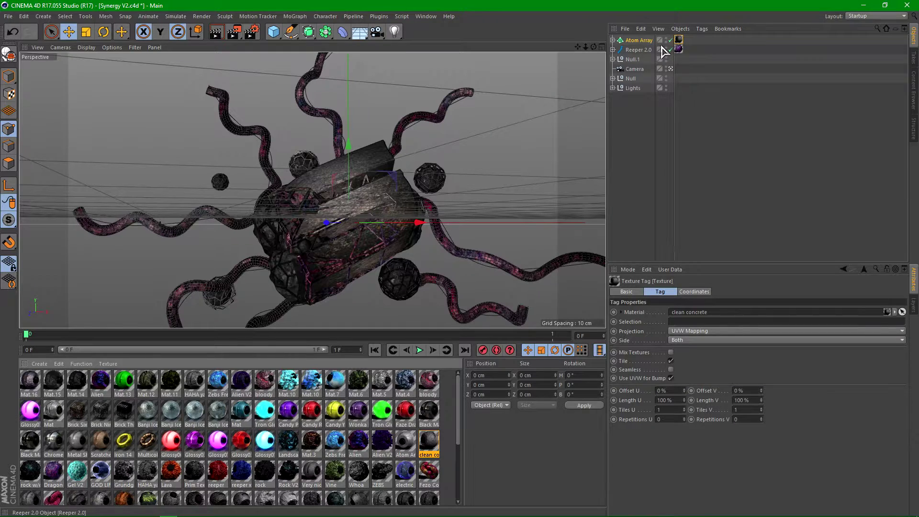
{"action": "left_click", "coordinate": [701, 331]}
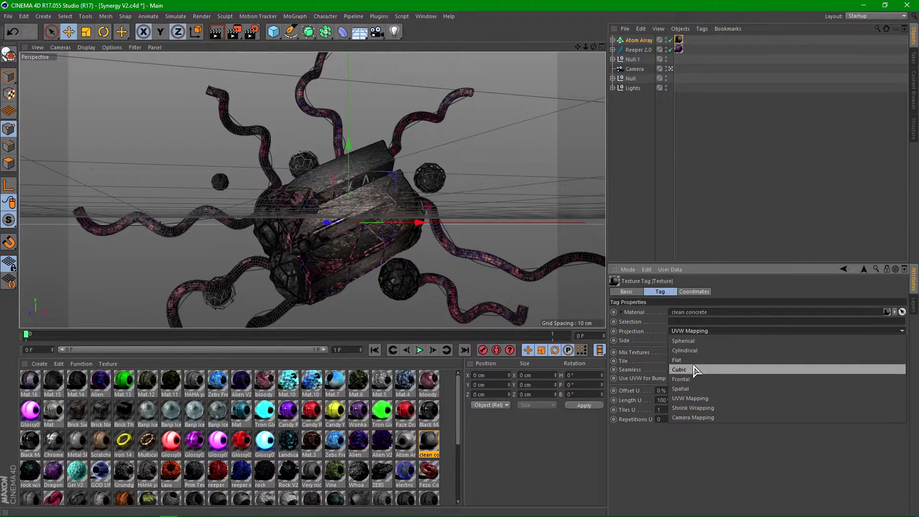
{"action": "left_click", "coordinate": [687, 369]}
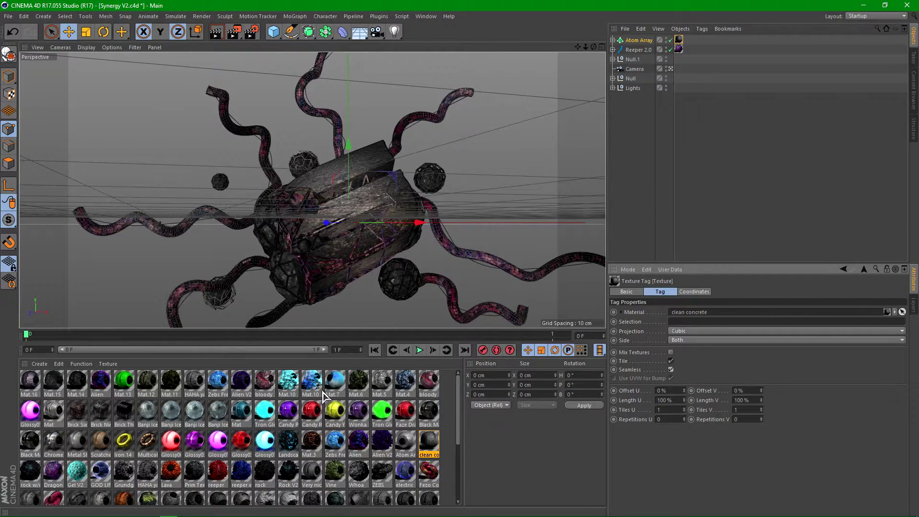
Swap the texture tag's material for Mat.16 and restore the viewport height
{"action": "left_click_drag", "start_coordinate": [20, 384], "coordinate": [289, 331]}
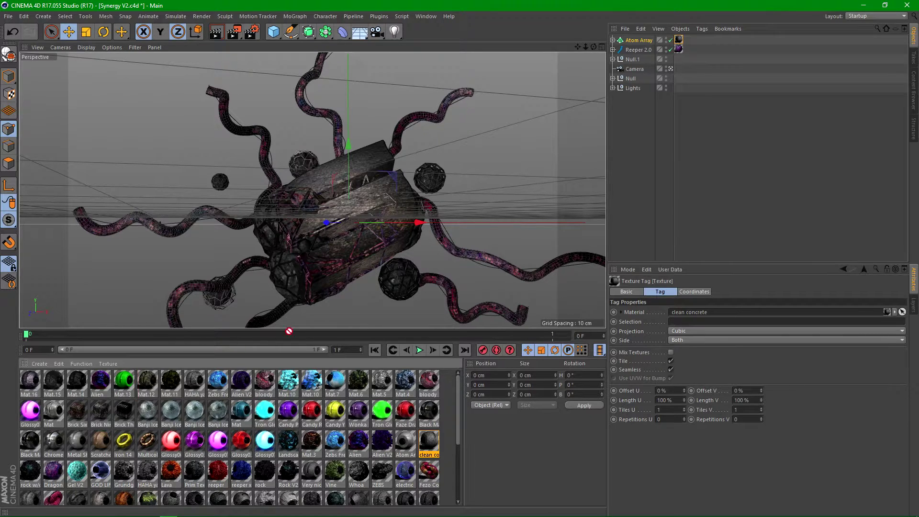
{"action": "left_click_drag", "start_coordinate": [680, 37], "coordinate": [678, 40]}
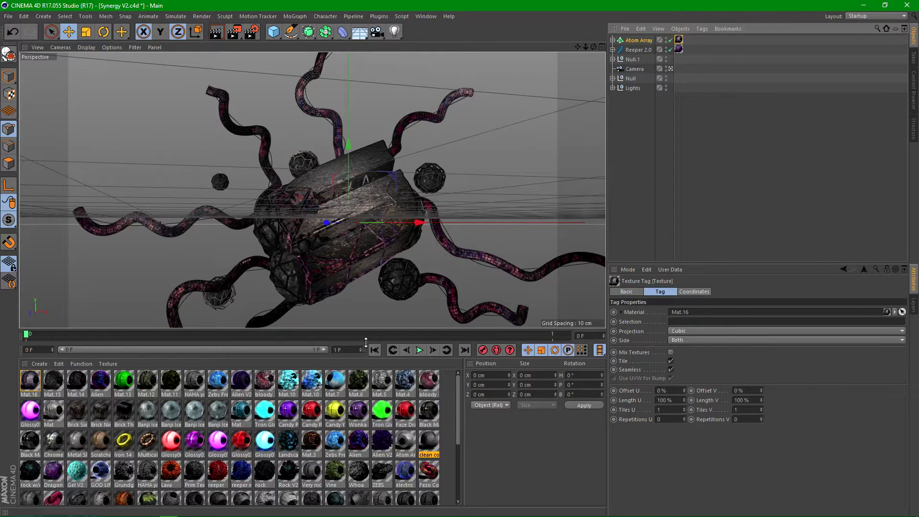
{"action": "left_click_drag", "start_coordinate": [311, 330], "coordinate": [311, 426]}
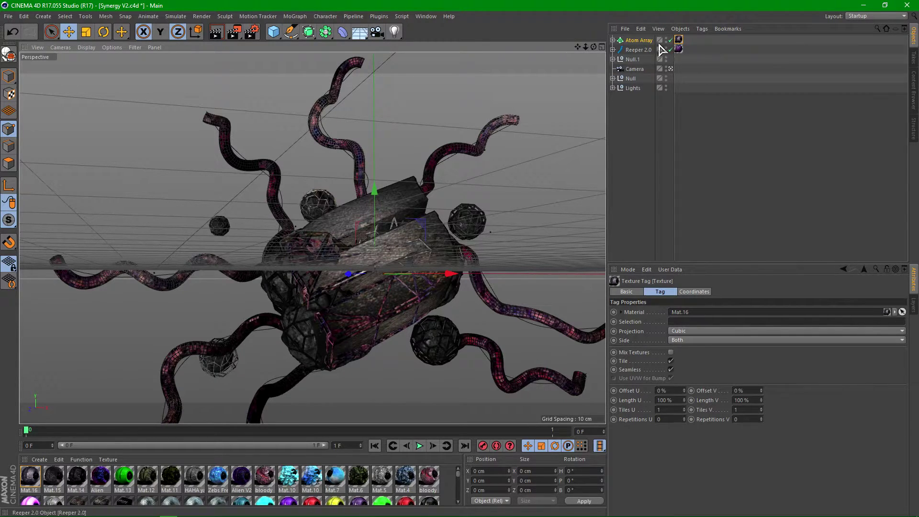
Group Atom Array and Reeper 2.0 under Null.2 and disable the Reeper 2.0 tentacles
{"action": "left_click", "coordinate": [640, 49], "text": "ctrl"}
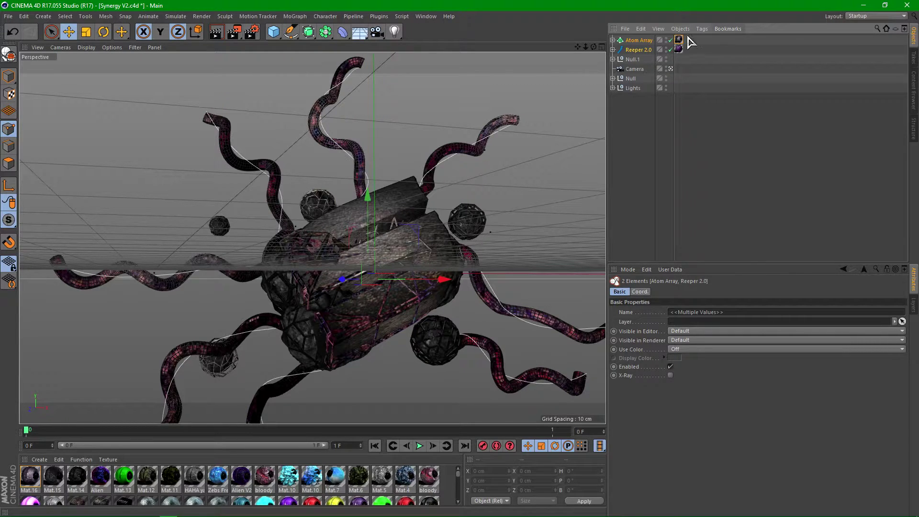
{"action": "key", "text": "alt+g"}
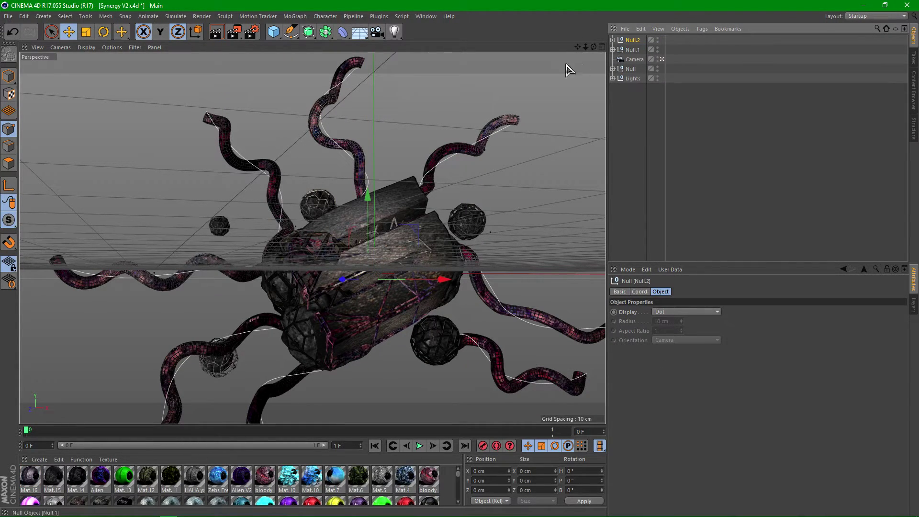
{"action": "left_click", "coordinate": [612, 40]}
{"action": "left_click", "coordinate": [676, 59]}
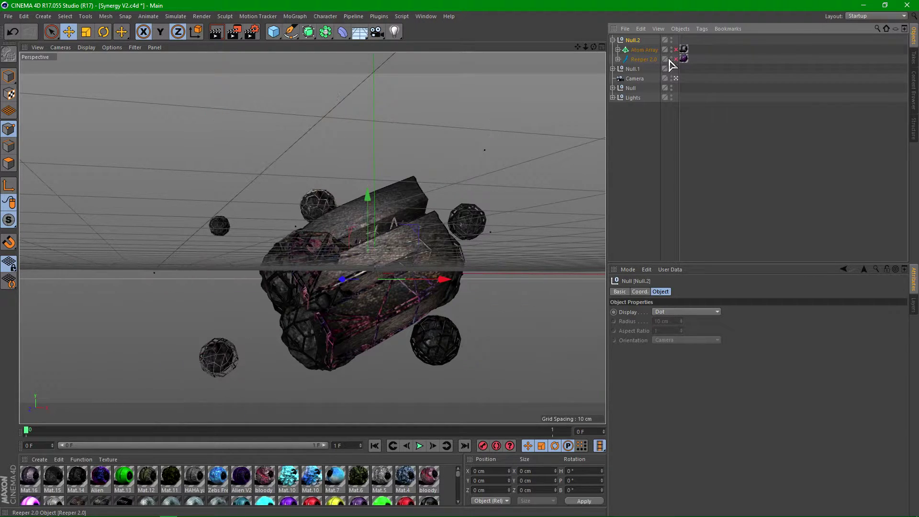
{"action": "left_click", "coordinate": [612, 40]}
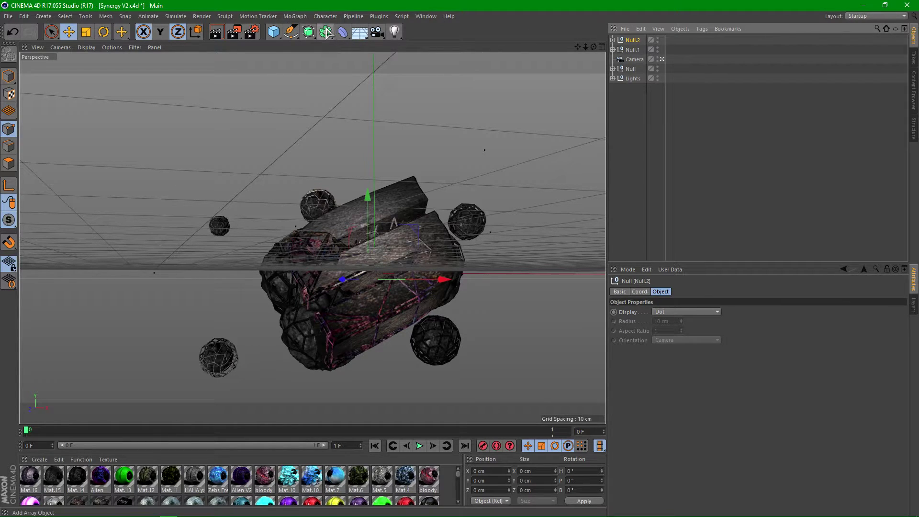
Add a new Reeper 2.0 object from the Plugins menu
{"action": "left_click", "coordinate": [378, 16]}
{"action": "left_click", "coordinate": [425, 16]}
{"action": "mouse_move", "coordinate": [381, 18]}
{"action": "left_click", "coordinate": [392, 140]}
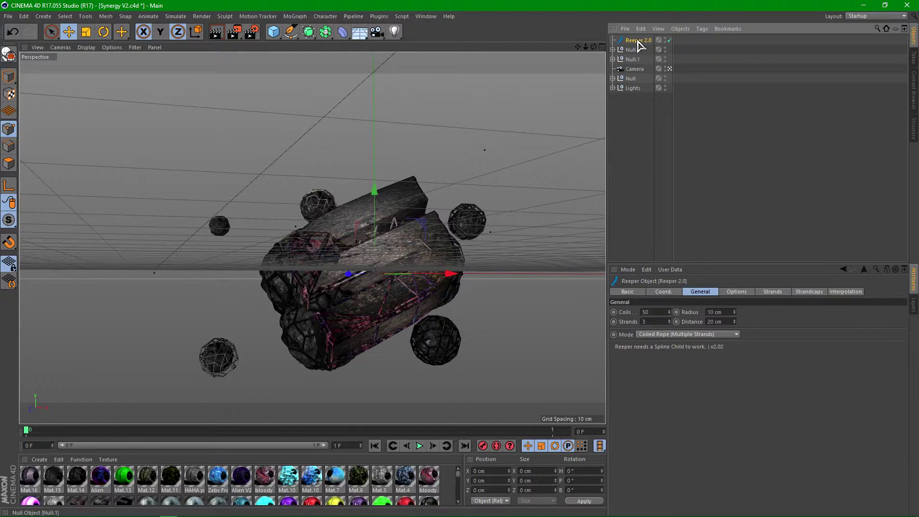
Sketch freehand spline strokes winding around the object and parent the Spline under Reeper 2.0
{"action": "left_click", "coordinate": [290, 32]}
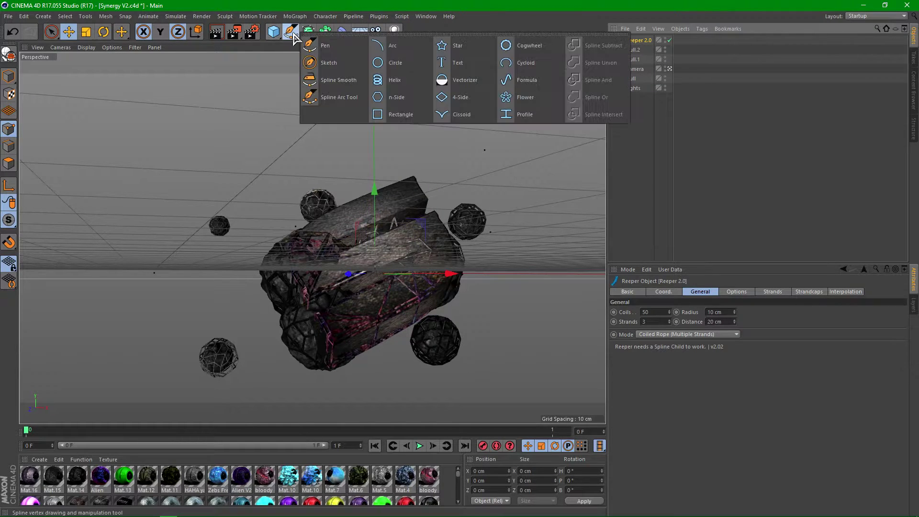
{"action": "left_click", "coordinate": [338, 63]}
{"action": "left_click_drag", "start_coordinate": [268, 265], "coordinate": [80, 74]}
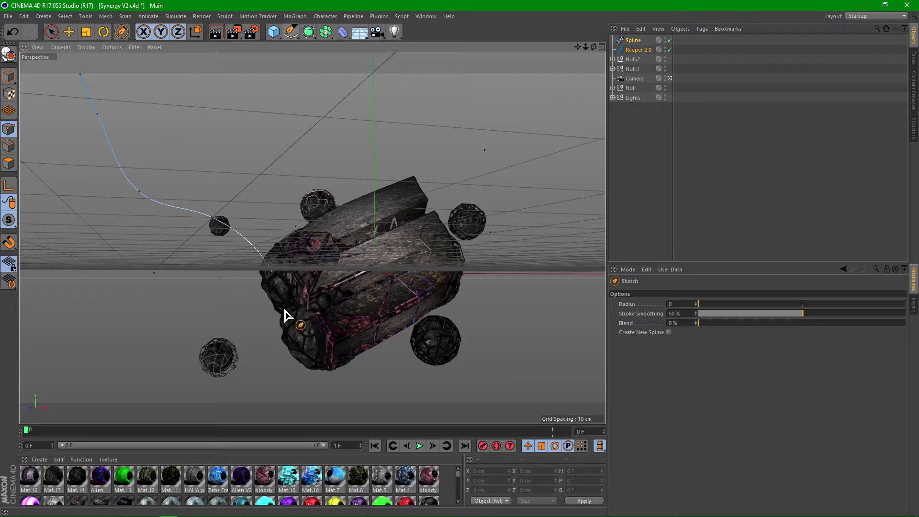
{"action": "mouse_move", "coordinate": [286, 315]}
{"action": "left_mouse_down"}
{"action": "mouse_move", "coordinate": [144, 485]}
{"action": "mouse_move", "coordinate": [333, 362]}
{"action": "mouse_move", "coordinate": [575, 415]}
{"action": "mouse_move", "coordinate": [411, 330]}
{"action": "mouse_move", "coordinate": [440, 240]}
{"action": "mouse_move", "coordinate": [467, 264]}
{"action": "mouse_move", "coordinate": [605, 102]}
{"action": "left_mouse_up"}
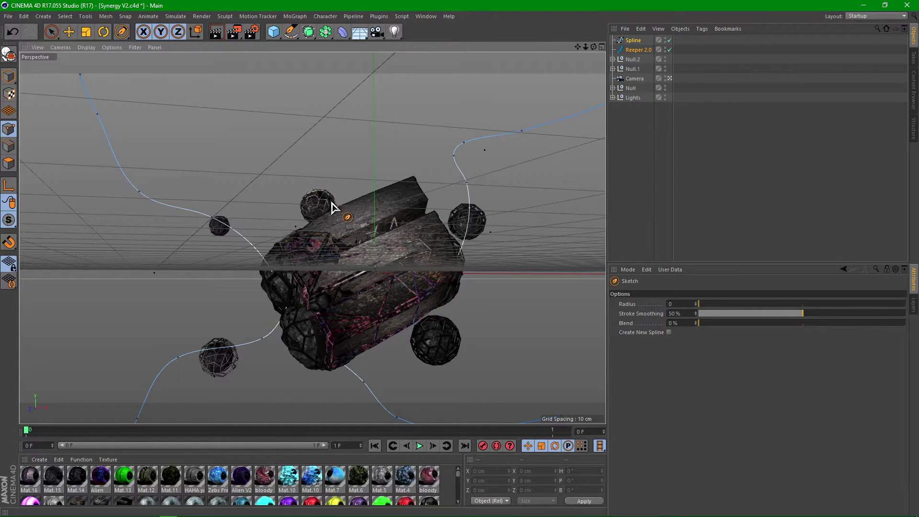
{"action": "left_click_drag", "start_coordinate": [334, 208], "coordinate": [300, 57]}
{"action": "mouse_move", "coordinate": [410, 216]}
{"action": "left_mouse_down"}
{"action": "mouse_move", "coordinate": [469, 201]}
{"action": "mouse_move", "coordinate": [451, 54]}
{"action": "left_mouse_up"}
{"action": "left_click_drag", "start_coordinate": [411, 312], "coordinate": [555, 395]}
{"action": "key", "text": "ctrl+z"}
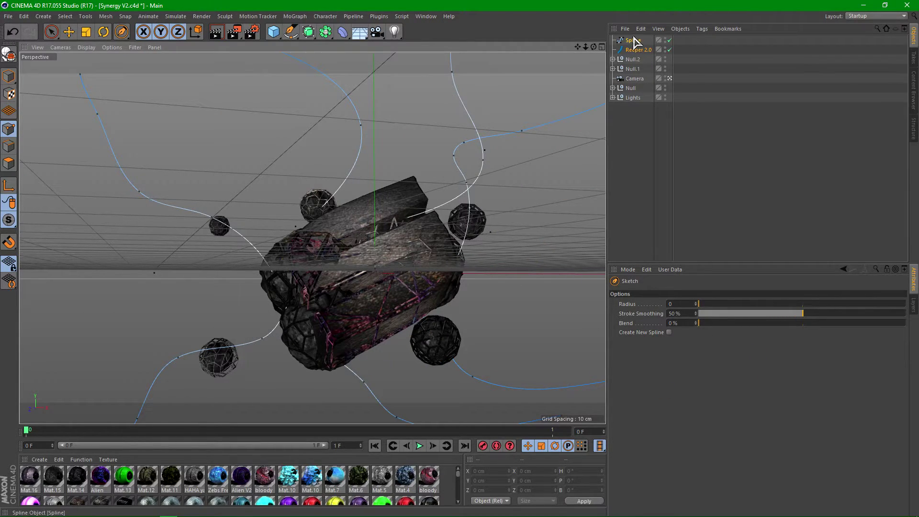
{"action": "left_click_drag", "start_coordinate": [634, 41], "coordinate": [639, 48]}
Place the Spline inside Reeper 2.0 and set the ropes to 2 strands and 60 coils
{"action": "left_click", "coordinate": [613, 40]}
{"action": "left_click", "coordinate": [637, 40]}
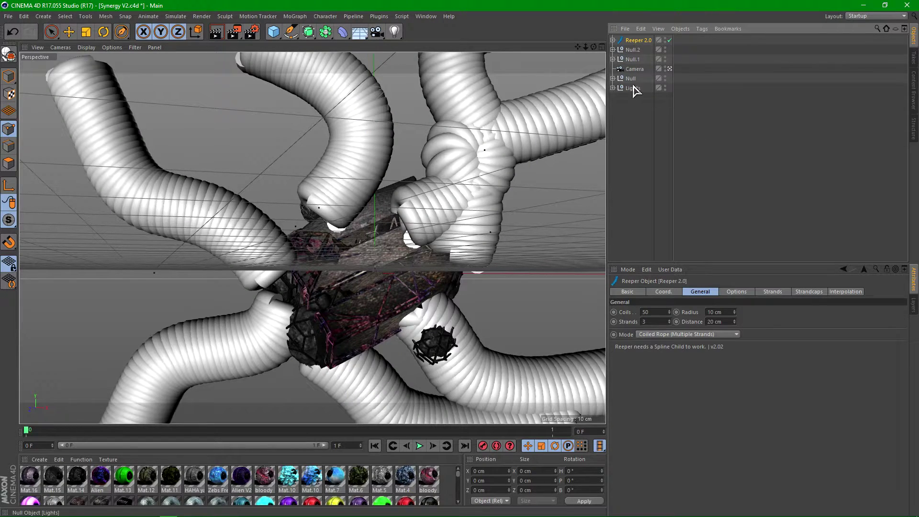
{"action": "left_click", "coordinate": [669, 323]}
{"action": "left_click", "coordinate": [669, 323]}
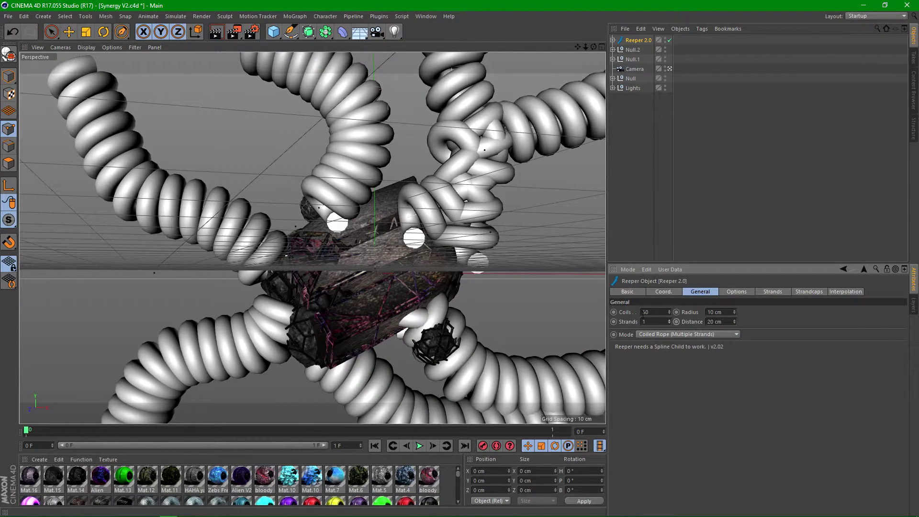
{"action": "left_click", "coordinate": [669, 319]}
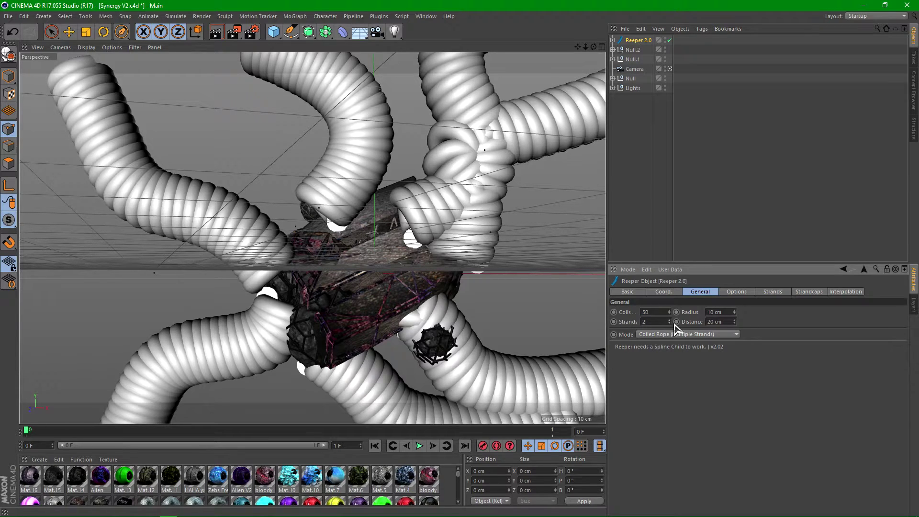
{"action": "left_click_drag", "start_coordinate": [669, 312], "coordinate": [677, 309]}
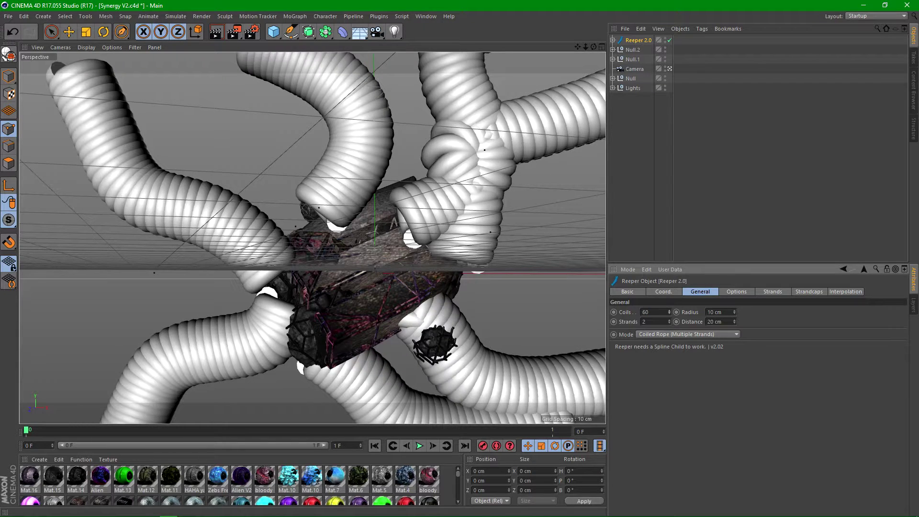
Keep the rope radius at 5 cm and set the strand distance to 6 cm
{"action": "mouse_move", "coordinate": [735, 322]}
{"action": "left_mouse_down"}
{"action": "mouse_move", "coordinate": [735, 330]}
{"action": "mouse_move", "coordinate": [735, 310]}
{"action": "left_mouse_up"}
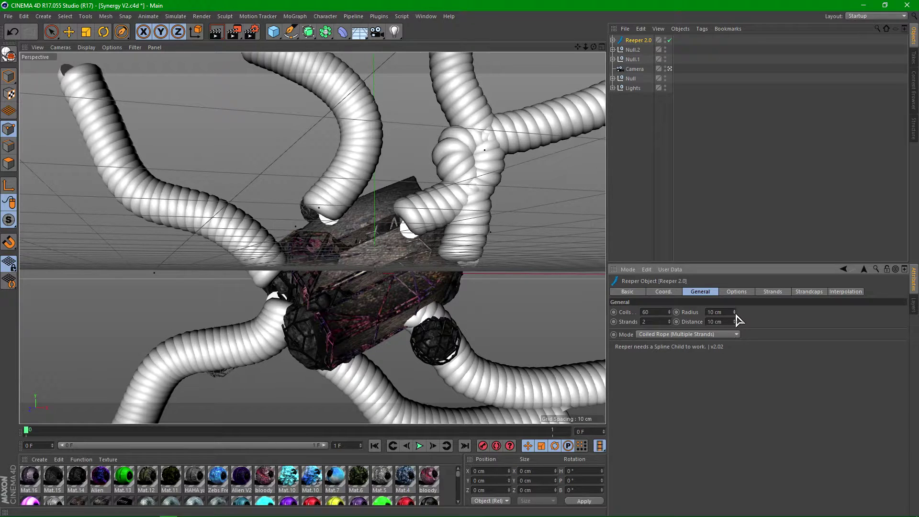
{"action": "key", "text": "ctrl+z"}
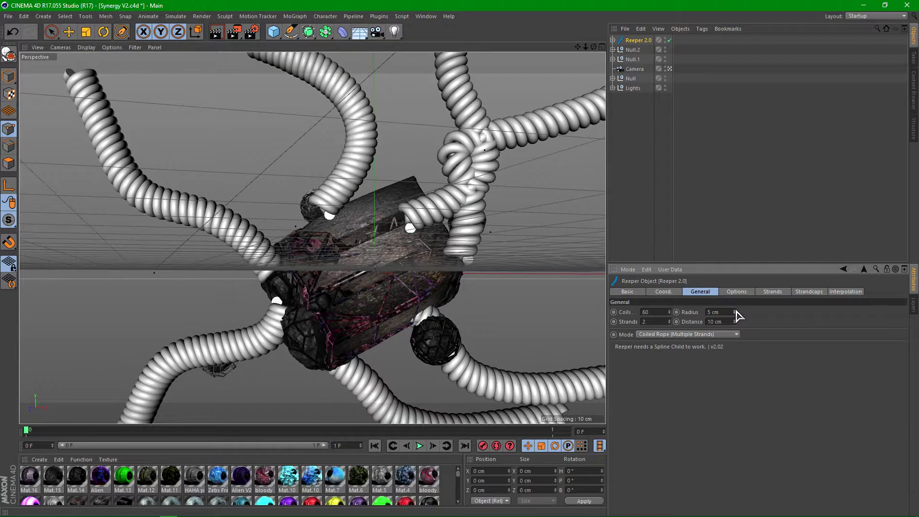
{"action": "left_click", "coordinate": [735, 324]}
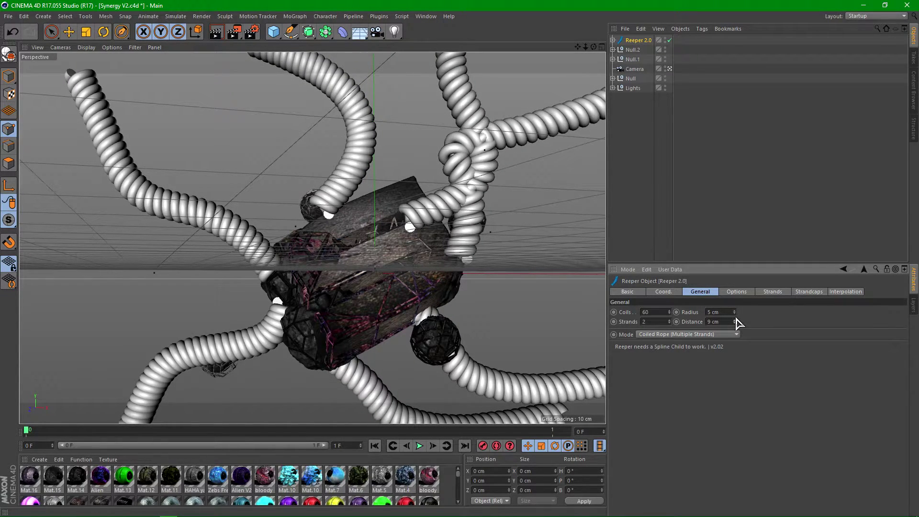
{"action": "left_click", "coordinate": [735, 324]}
{"action": "left_click", "coordinate": [735, 323]}
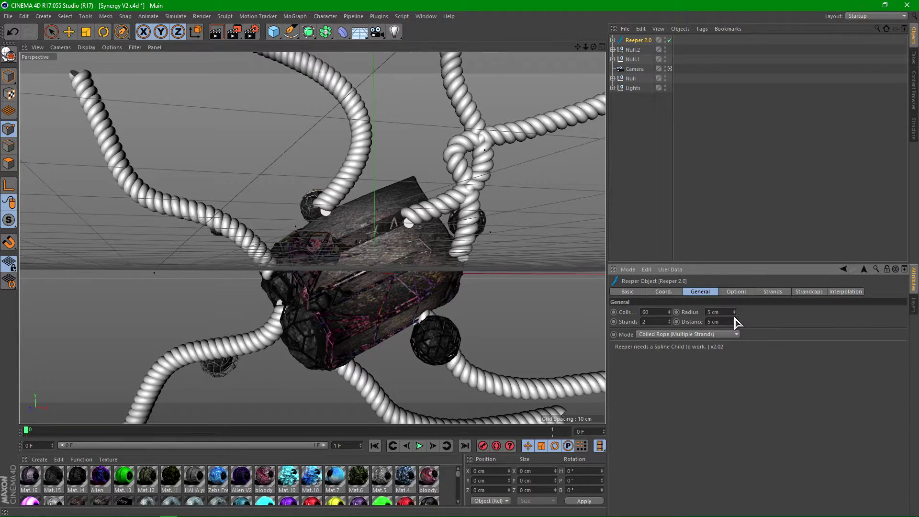
{"action": "left_click", "coordinate": [735, 319]}
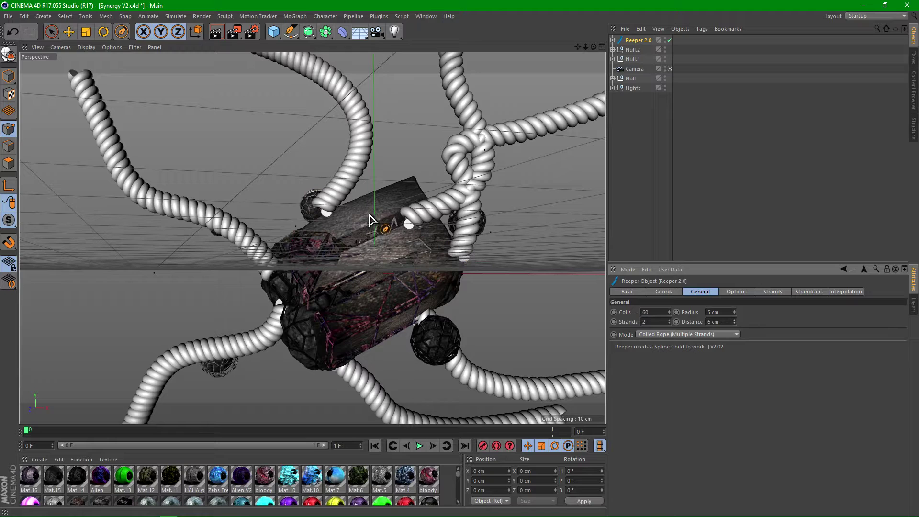
{"action": "left_click", "coordinate": [87, 31]}
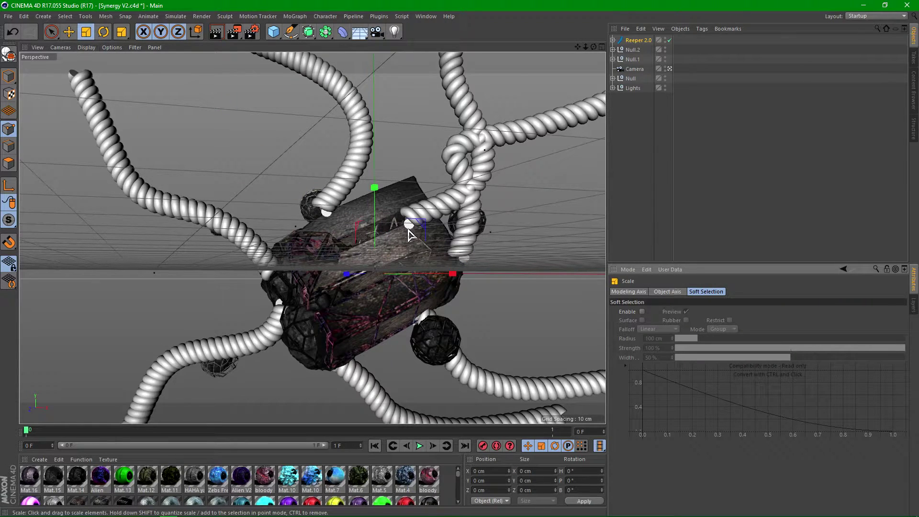
Scale the Reeper ropes in toward the object and drag a handle to reshape the tentacles
{"action": "left_click_drag", "start_coordinate": [423, 233], "coordinate": [402, 242]}
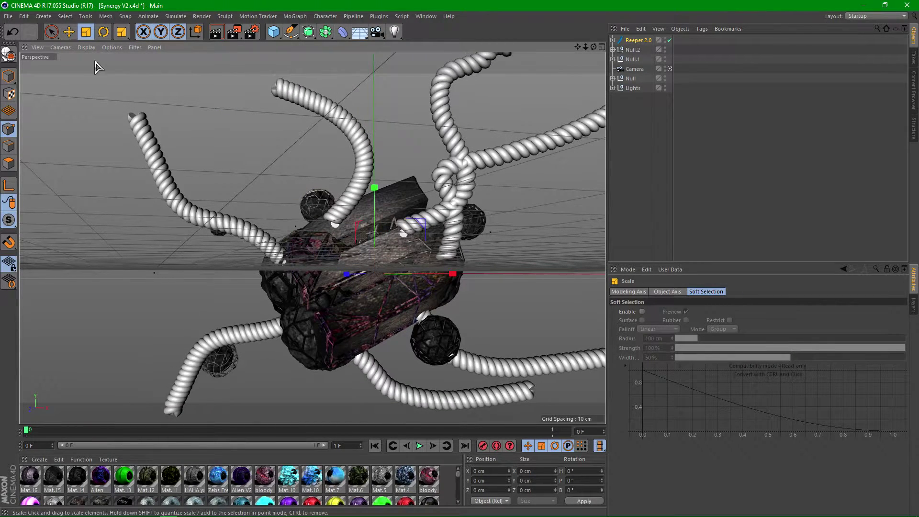
{"action": "left_click", "coordinate": [70, 33]}
{"action": "key", "text": "y"}
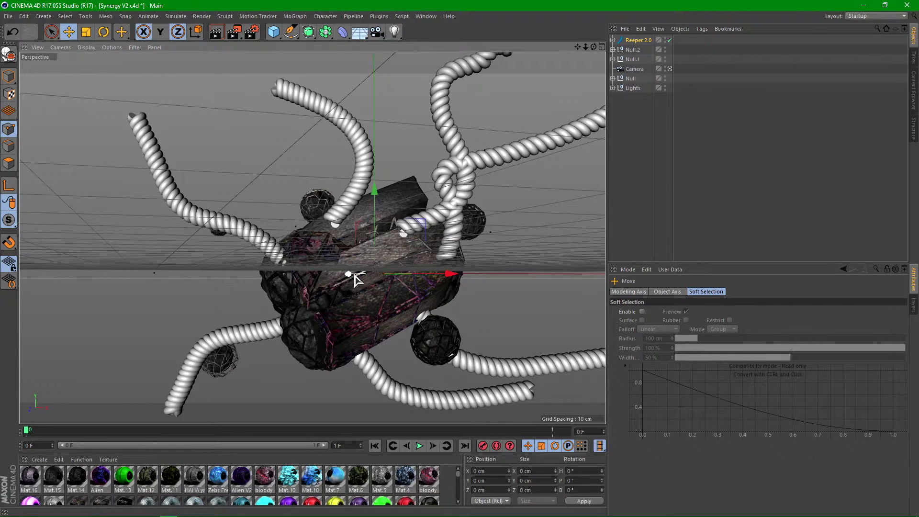
{"action": "left_click_drag", "start_coordinate": [354, 276], "coordinate": [457, 277]}
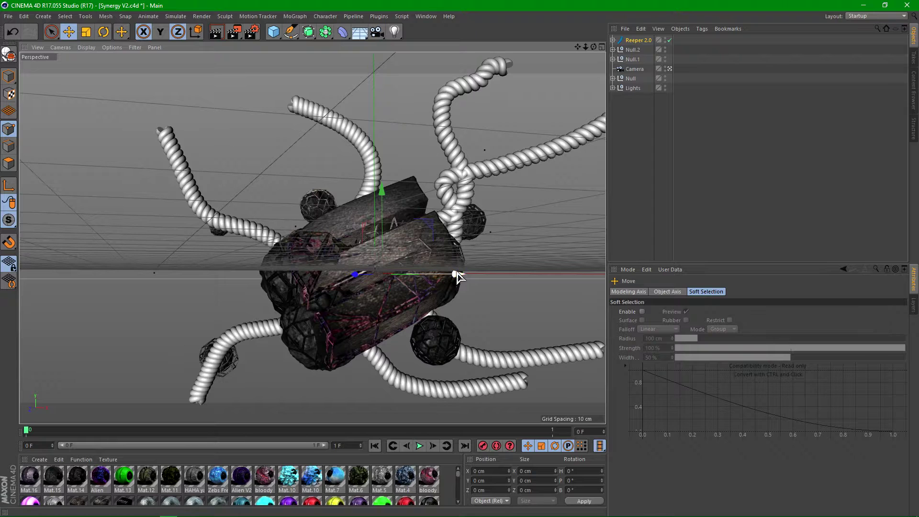
Look through the scene camera and orbit to a level view of the whole scene
{"action": "scroll", "coordinate": [312, 230], "scroll_direction": "down", "scroll_amount": 5}
{"action": "left_click_drag", "start_coordinate": [311, 230], "coordinate": [314, 170], "text": "alt"}
{"action": "scroll", "coordinate": [240, 156], "scroll_direction": "up", "scroll_amount": 8}
{"action": "left_click", "coordinate": [670, 68]}
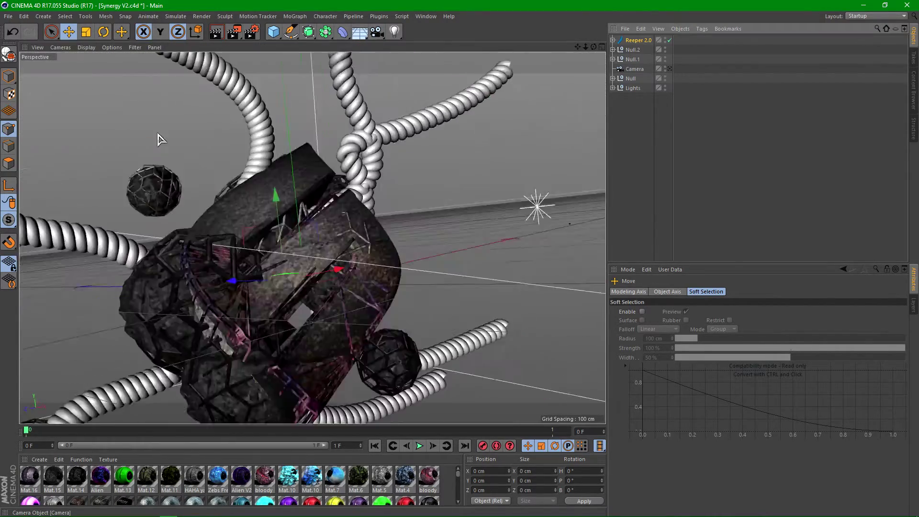
{"action": "left_click_drag", "start_coordinate": [335, 215], "coordinate": [366, 231], "text": "alt"}
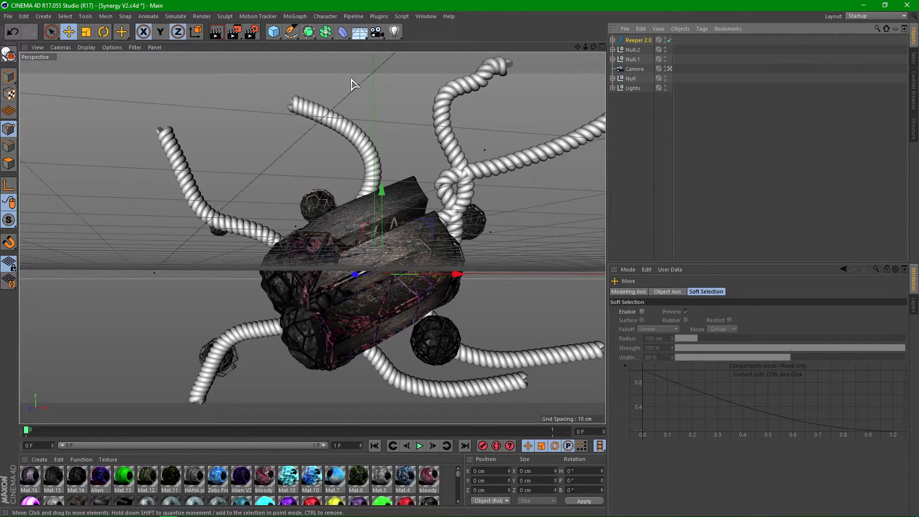
Duplicate the tentacle Spline inside Reeper 2.0
{"action": "left_click", "coordinate": [612, 40]}
{"action": "left_click", "coordinate": [634, 49]}
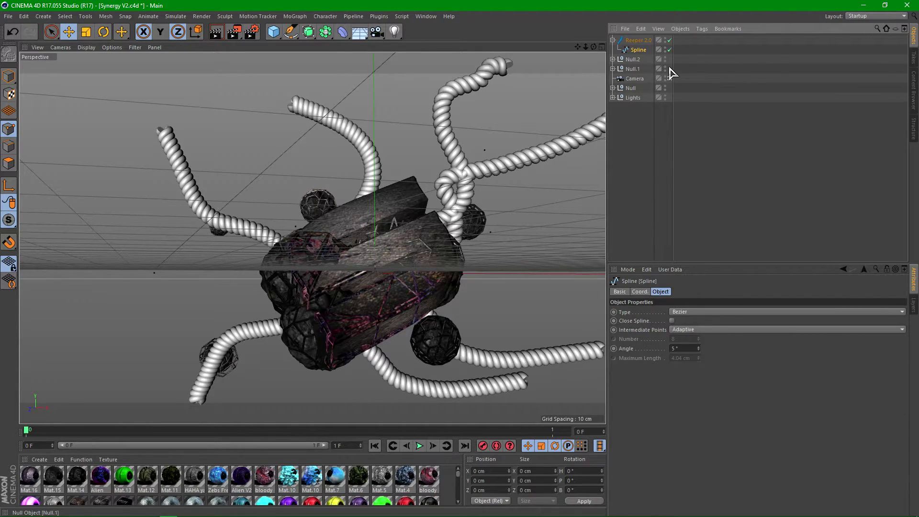
{"action": "key", "text": "ctrl+v"}
{"action": "left_click", "coordinate": [613, 50]}
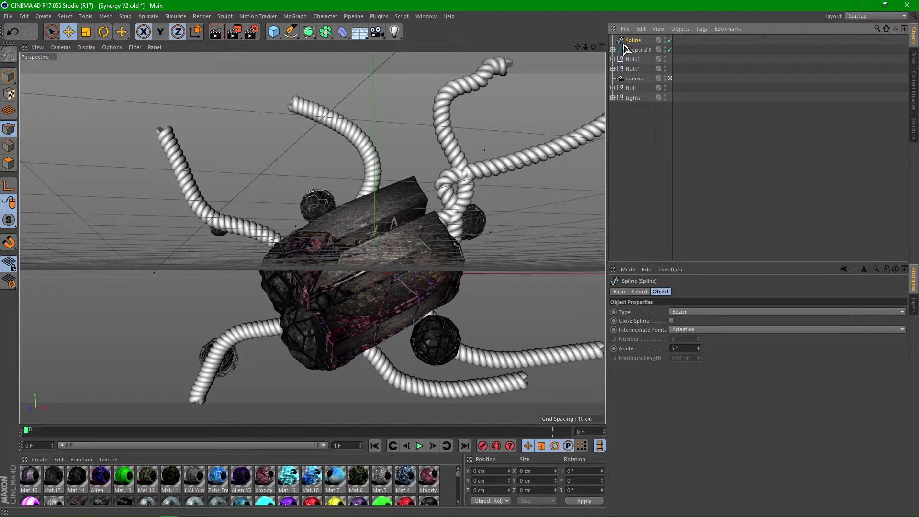
Add a second Reeper object, Reeper 2, holding the spline copy, with 2 strands
{"action": "left_click", "coordinate": [380, 17]}
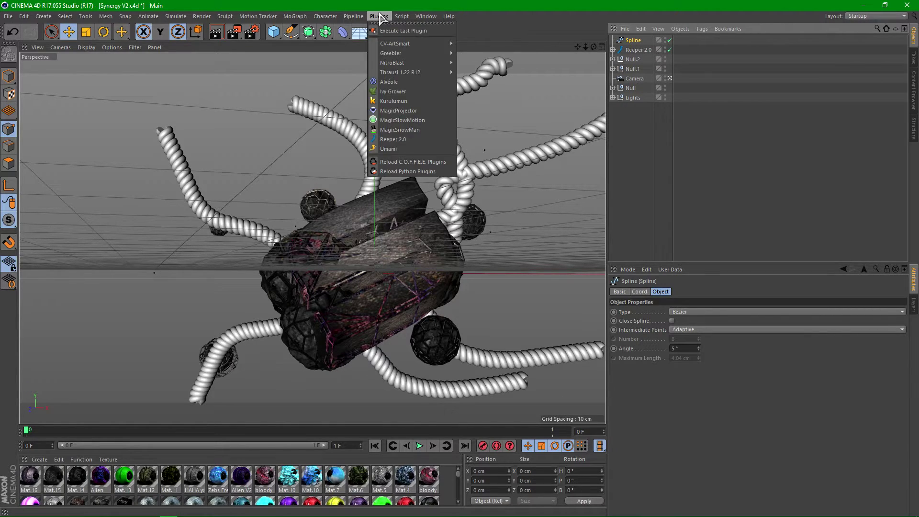
{"action": "left_click", "coordinate": [408, 141]}
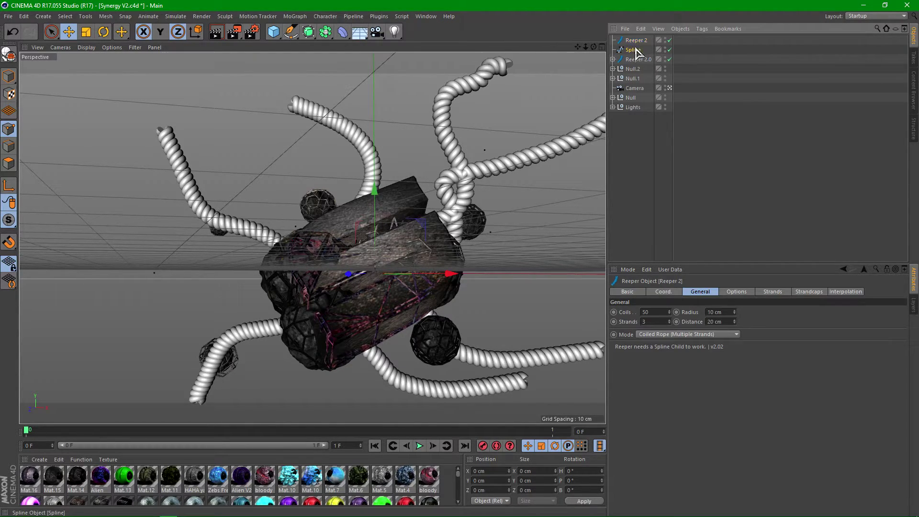
{"action": "left_click_drag", "start_coordinate": [633, 50], "coordinate": [637, 39]}
{"action": "left_click", "coordinate": [634, 42]}
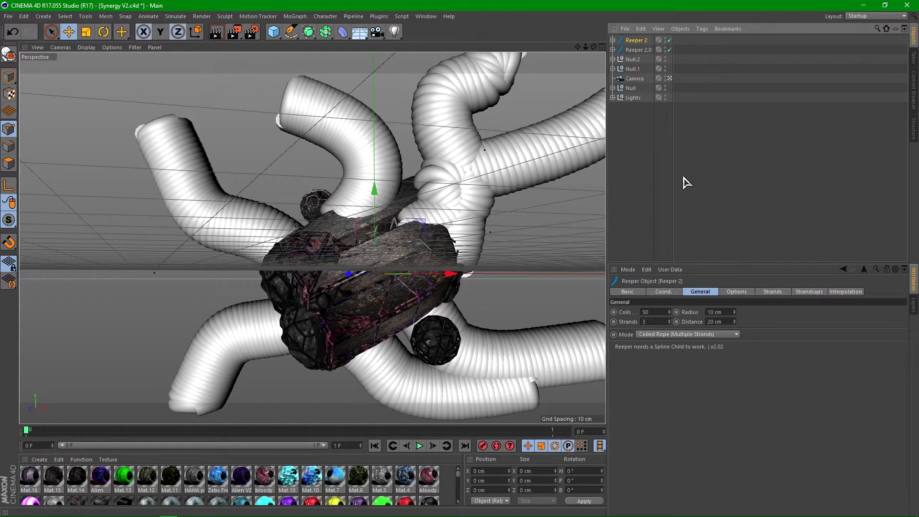
{"action": "left_click", "coordinate": [670, 323]}
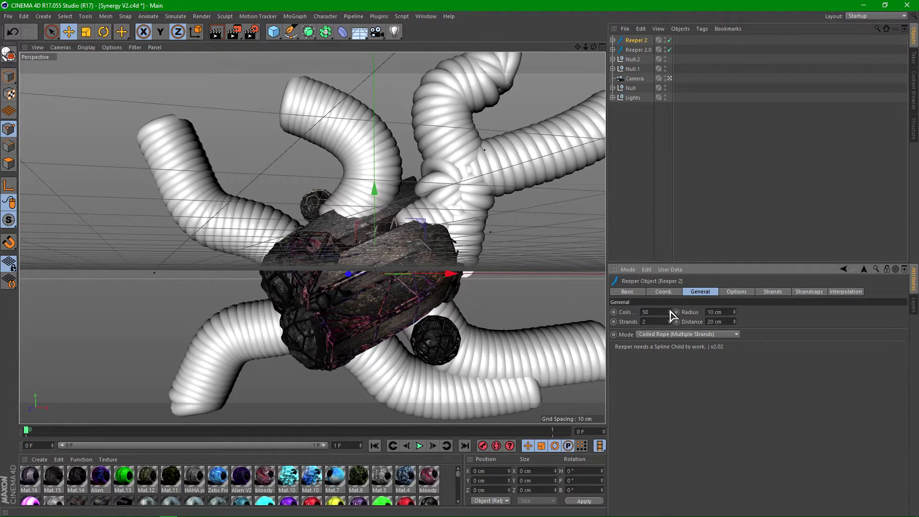
Give Reeper 2 7 coils, a 3 cm radius and a 9 cm strand distance
{"action": "left_click_drag", "start_coordinate": [669, 312], "coordinate": [669, 339]}
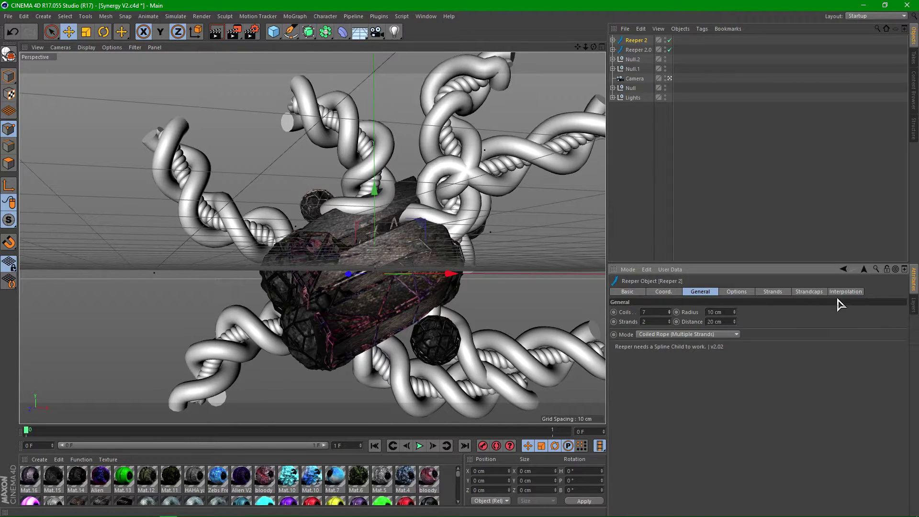
{"action": "left_click_drag", "start_coordinate": [734, 312], "coordinate": [734, 316]}
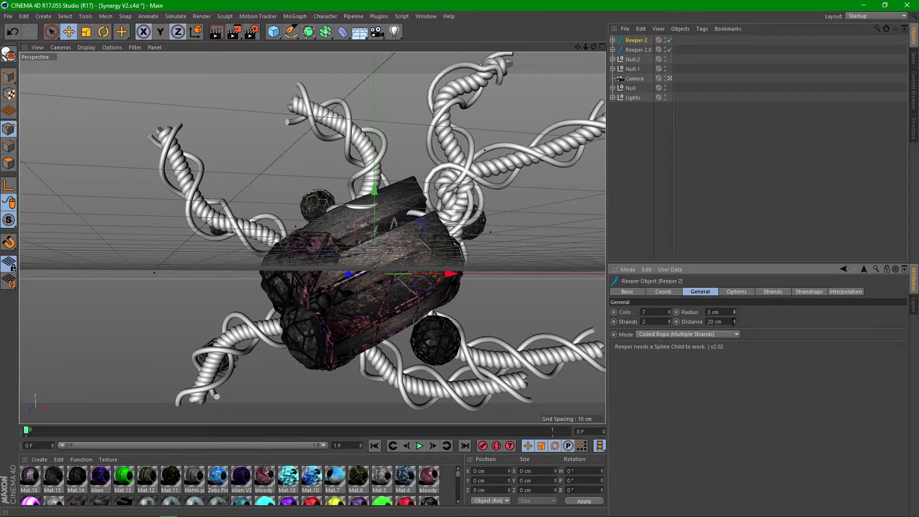
{"action": "left_click_drag", "start_coordinate": [733, 322], "coordinate": [733, 327]}
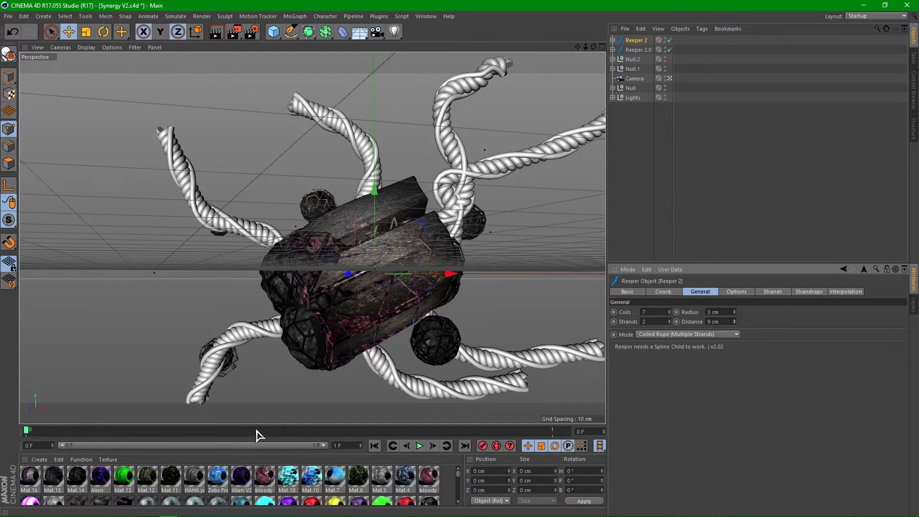
Apply the Dragon material to Reeper 2.0 with Cubic, seamless projection
{"action": "left_click_drag", "start_coordinate": [261, 414], "coordinate": [306, 181]}
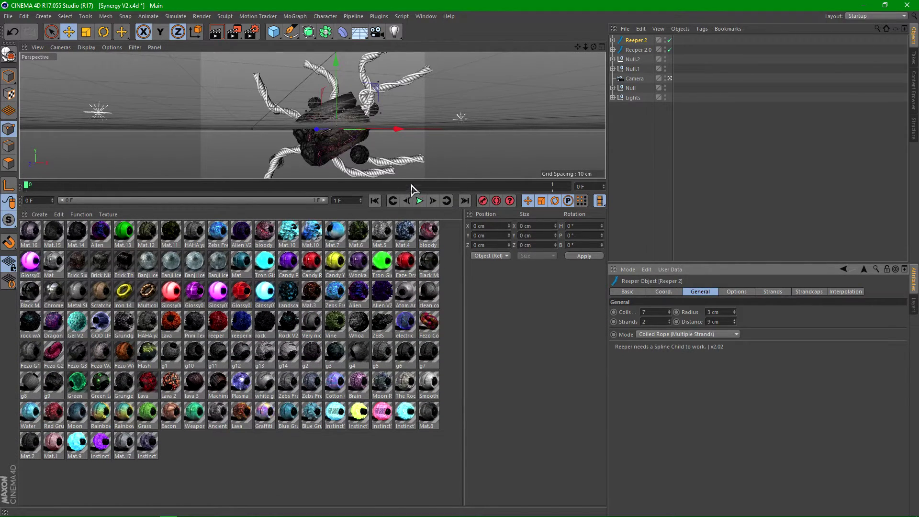
{"action": "left_click_drag", "start_coordinate": [414, 196], "coordinate": [451, 451]}
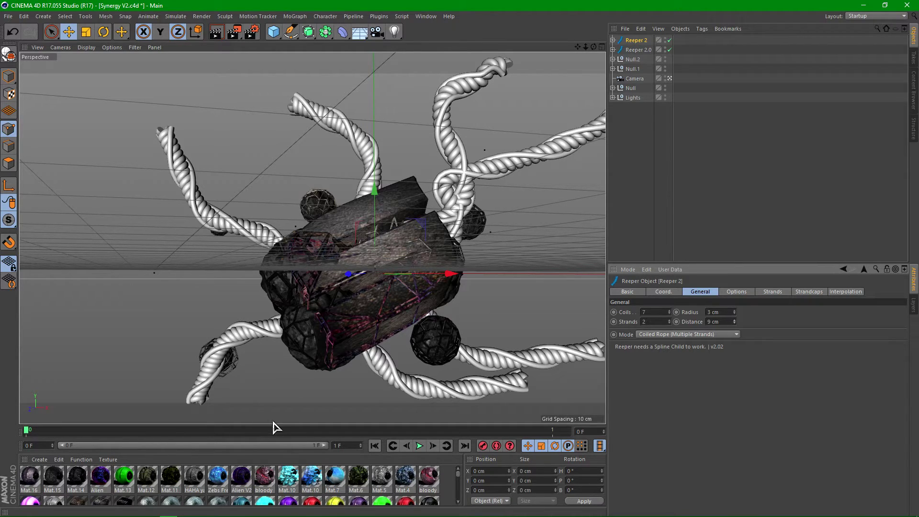
{"action": "left_click_drag", "start_coordinate": [282, 424], "coordinate": [343, 236]}
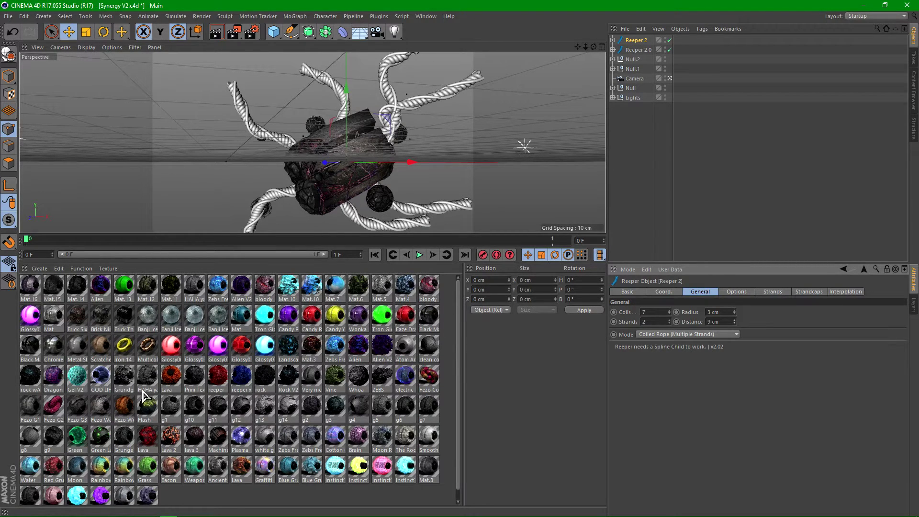
{"action": "left_click_drag", "start_coordinate": [56, 381], "coordinate": [641, 50]}
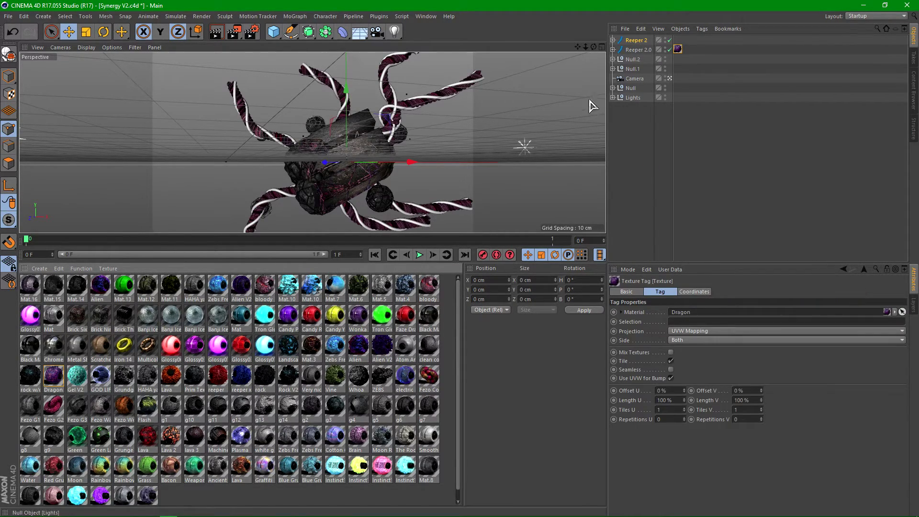
{"action": "left_click", "coordinate": [689, 331]}
{"action": "left_click", "coordinate": [672, 372]}
{"action": "left_click", "coordinate": [671, 369]}
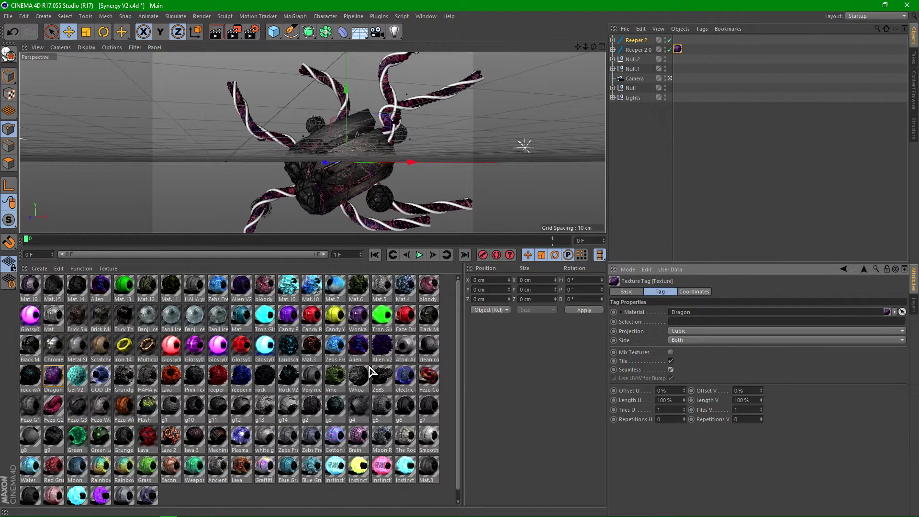
Apply Mat.16 to Reeper 2 with Cubic, seamless projection
{"action": "left_click", "coordinate": [30, 288]}
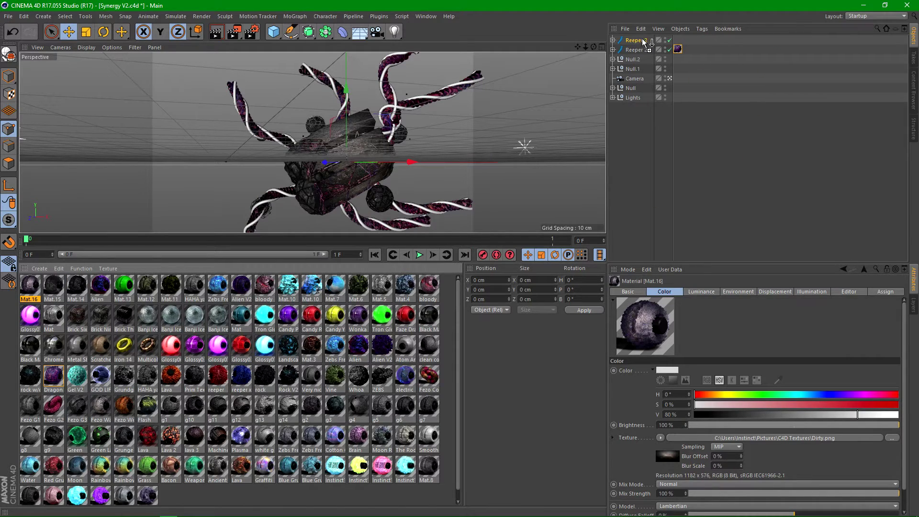
{"action": "left_click_drag", "start_coordinate": [642, 38], "coordinate": [642, 40]}
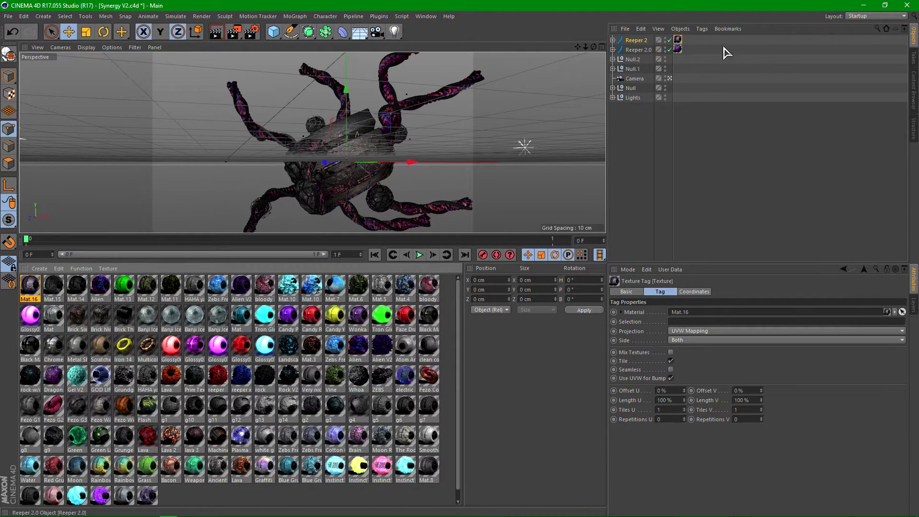
{"action": "left_click", "coordinate": [681, 330]}
{"action": "left_click", "coordinate": [679, 375]}
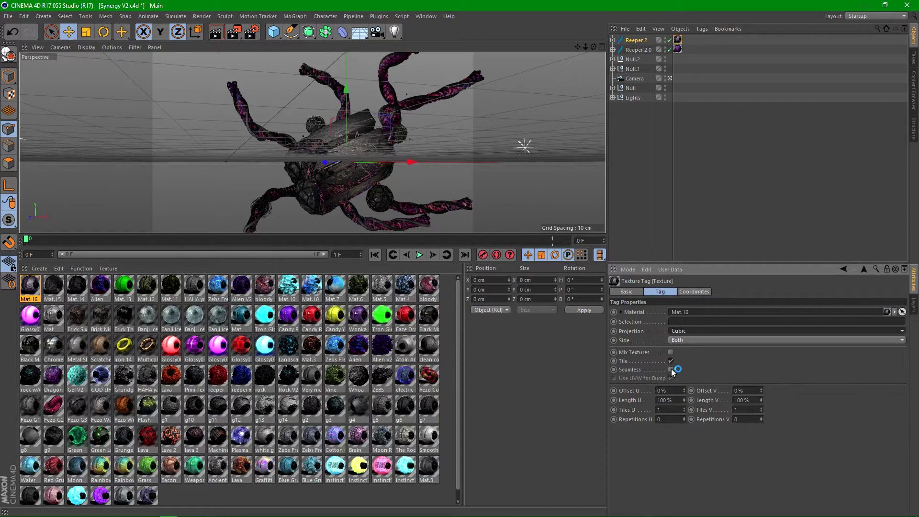
{"action": "left_click", "coordinate": [670, 370]}
{"action": "left_click_drag", "start_coordinate": [432, 263], "coordinate": [426, 456]}
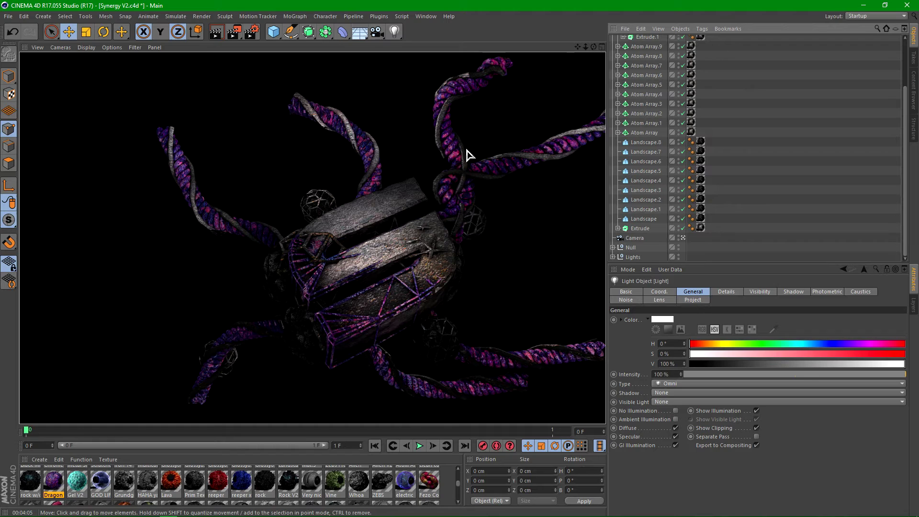
Discard the render to get back to the editor view
{"action": "left_click", "coordinate": [327, 434]}
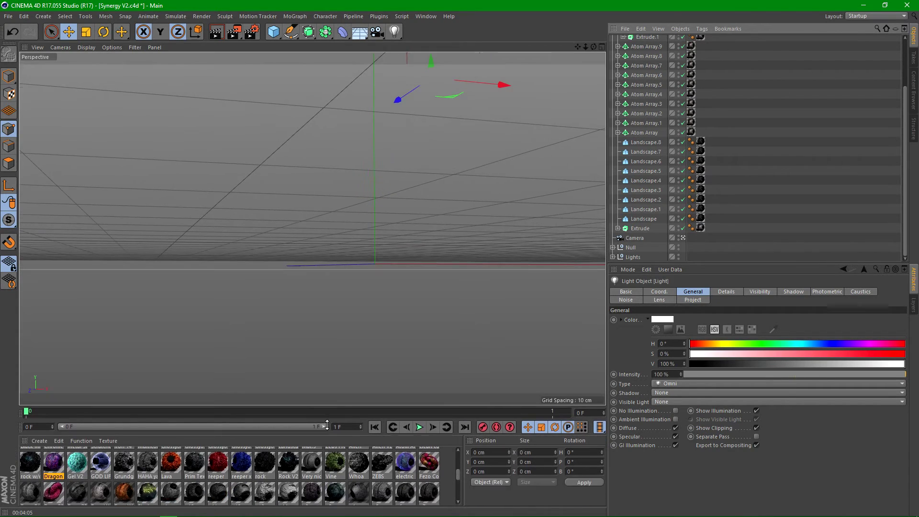